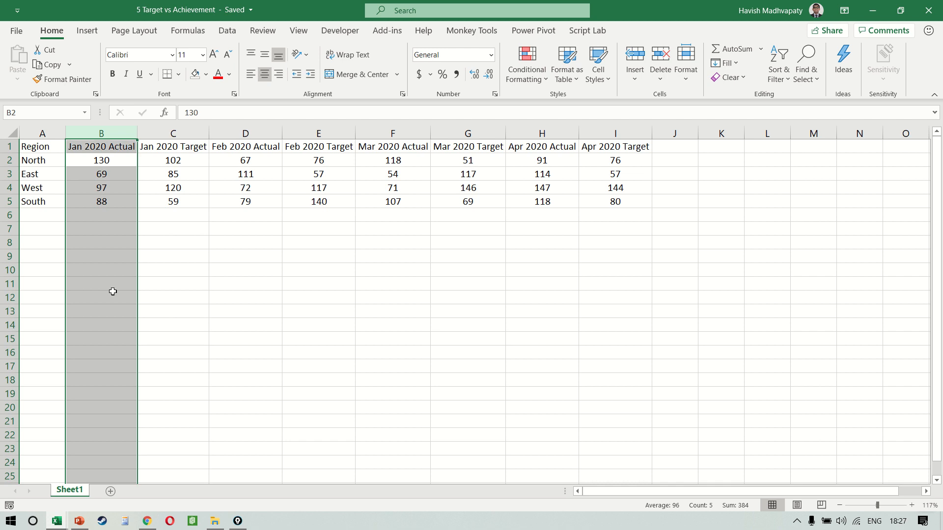
# Step: Examine the actual and target column pairs for each month from Jan 2020 to Apr 2020
pyautogui.hotkey('shift', 'Right')
pyautogui.press('Right')
pyautogui.hotkey('ctrl', 'shift', 'Down')
pyautogui.press('Right')
pyautogui.hotkey('shift', 'Right')
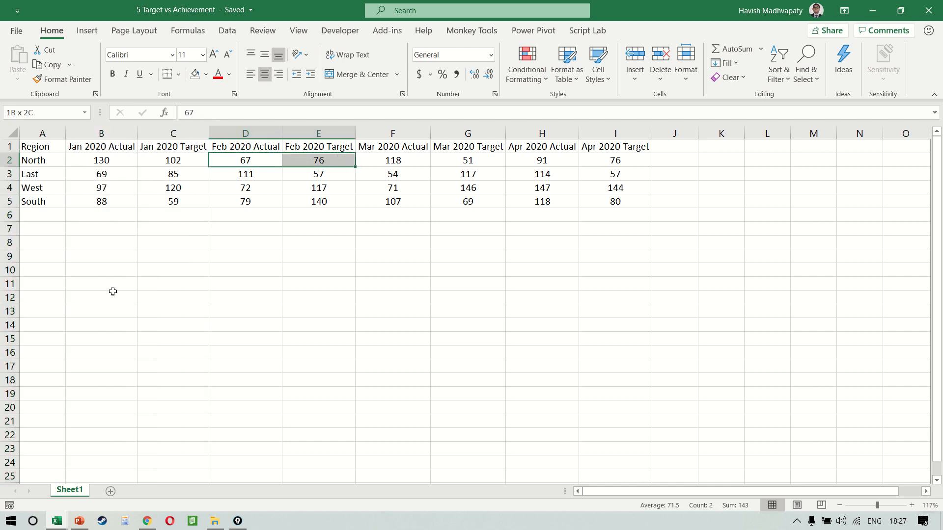
pyautogui.hotkey('ctrl', 'space')
pyautogui.press('Right')
pyautogui.press('Right')
pyautogui.hotkey('shift', 'Right')
pyautogui.hotkey('ctrl', 'space')
pyautogui.press('Right')
pyautogui.press('Right')
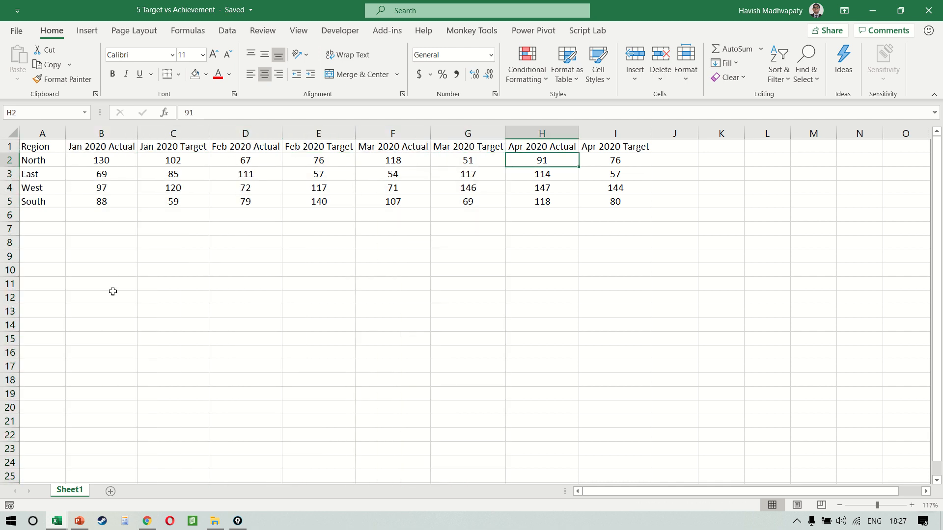
pyautogui.hotkey('shift', 'Right')
pyautogui.hotkey('ctrl', 'space')
pyautogui.press('Left')
pyautogui.press('Left')
pyautogui.press('Home')
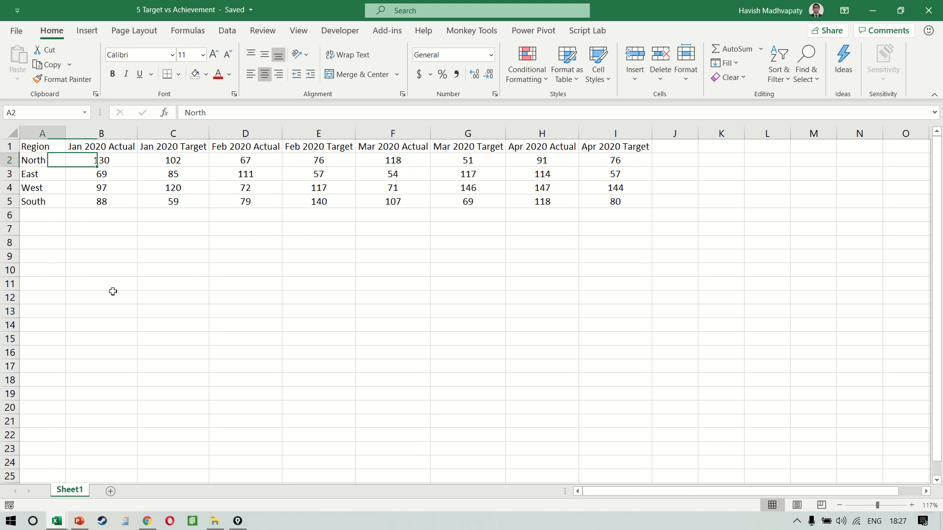
# Step: Convert the whole regional data range into a table with headers and load it into the Power Query Editor
pyautogui.press('Up')
pyautogui.hotkey('ctrl', 'a')
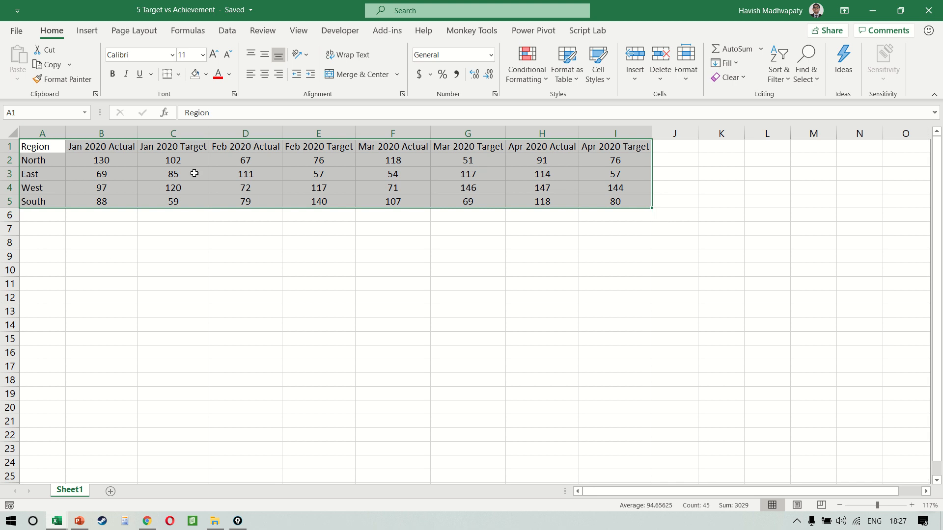
pyautogui.hotkey('ctrl', 't')
pyautogui.press('Return')
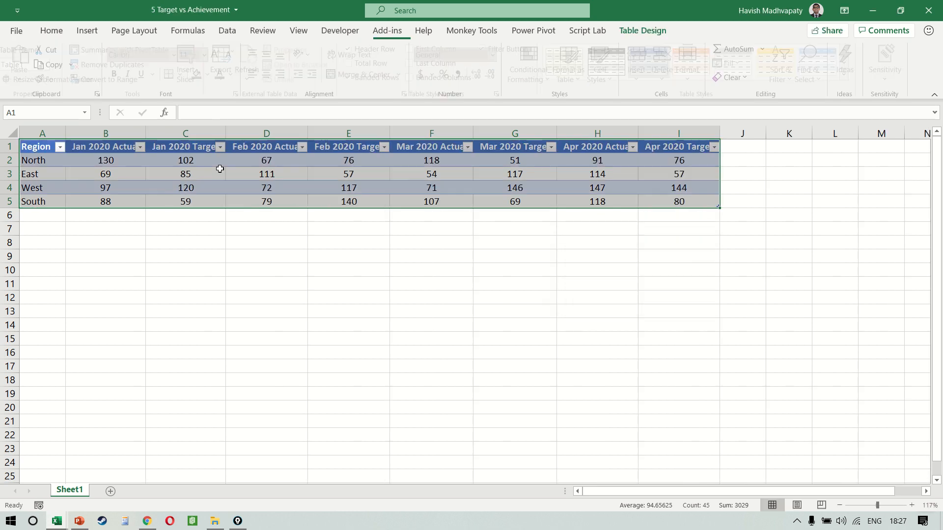
pyautogui.click(234, 33)
pyautogui.click(92, 78)
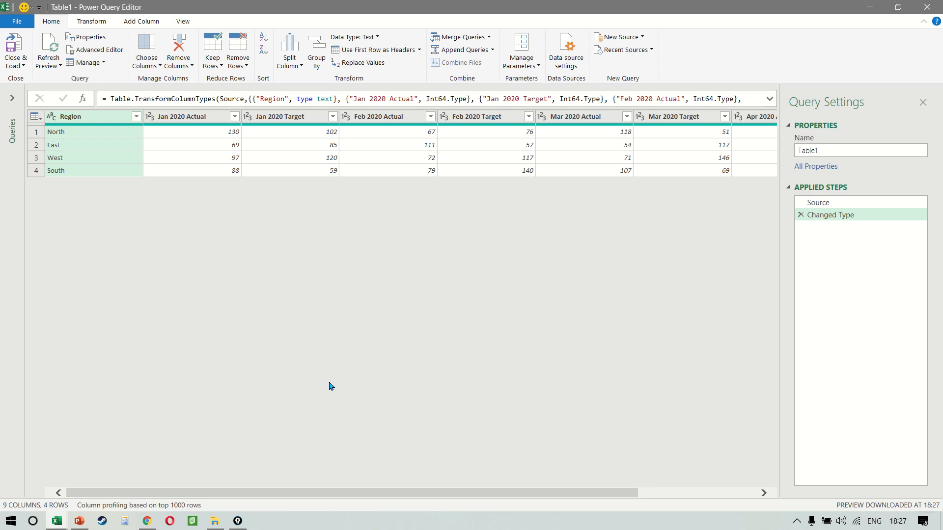
# Step: Demote the column headers of the query table to its first row
pyautogui.click(301, 147)
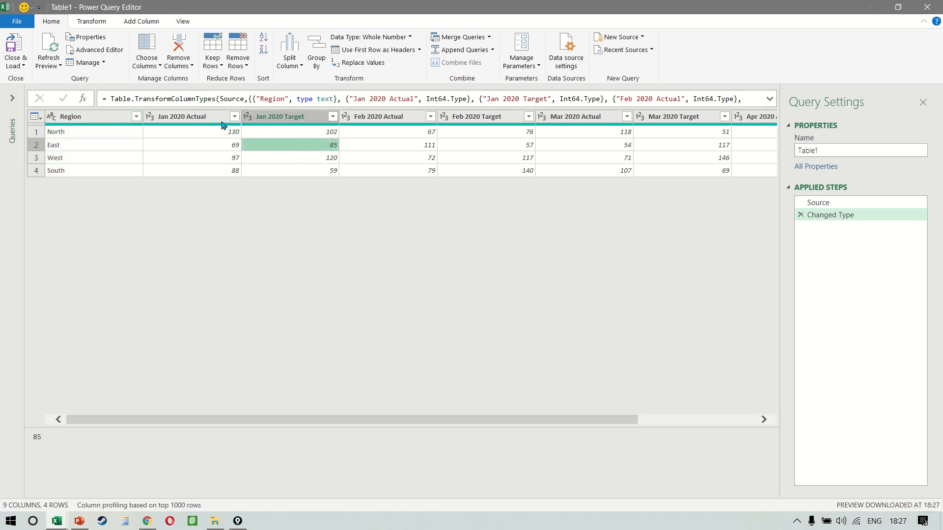
pyautogui.click(173, 122)
pyautogui.click(314, 120)
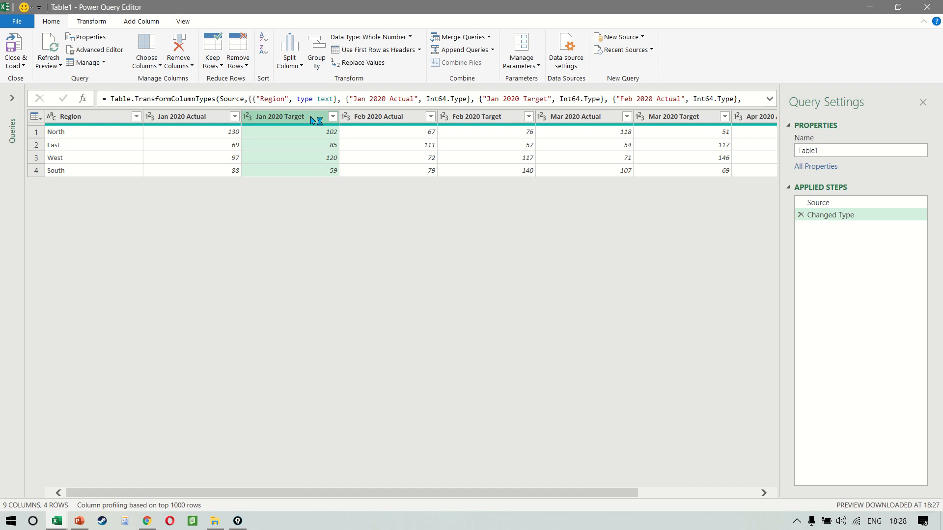
pyautogui.click(419, 50)
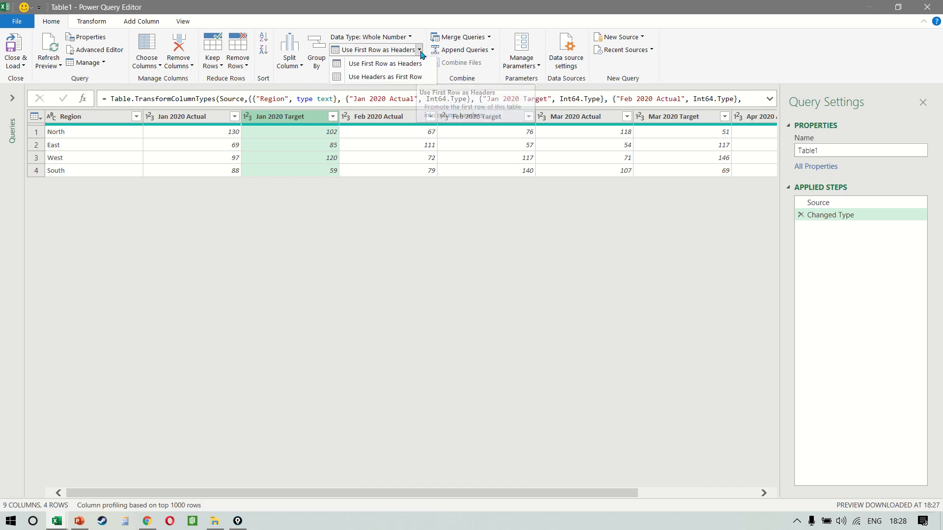
pyautogui.click(402, 78)
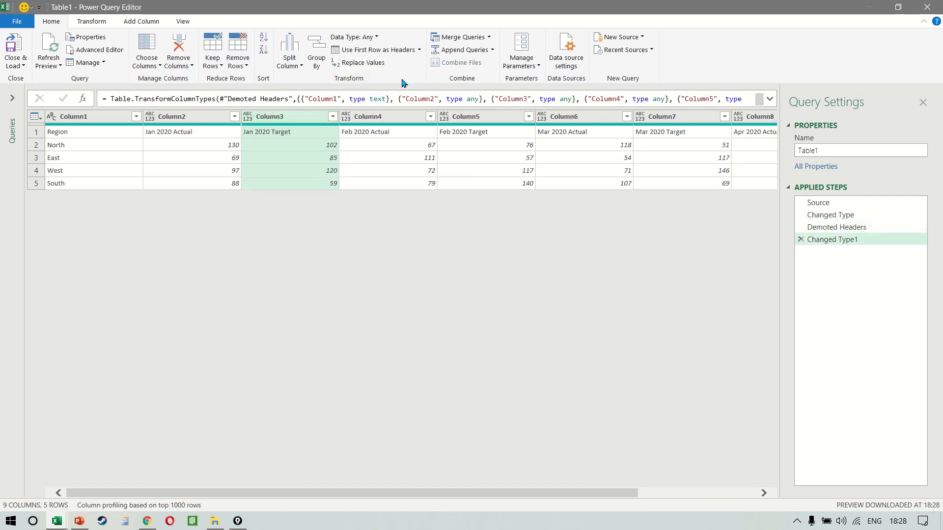
# Step: Transpose the query table so the month labels run down the first column
pyautogui.click(290, 175)
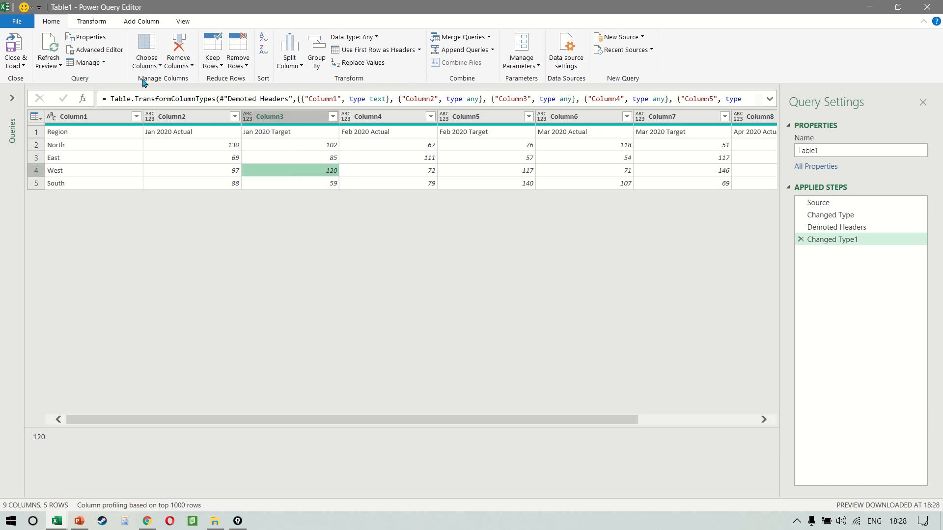
pyautogui.click(98, 22)
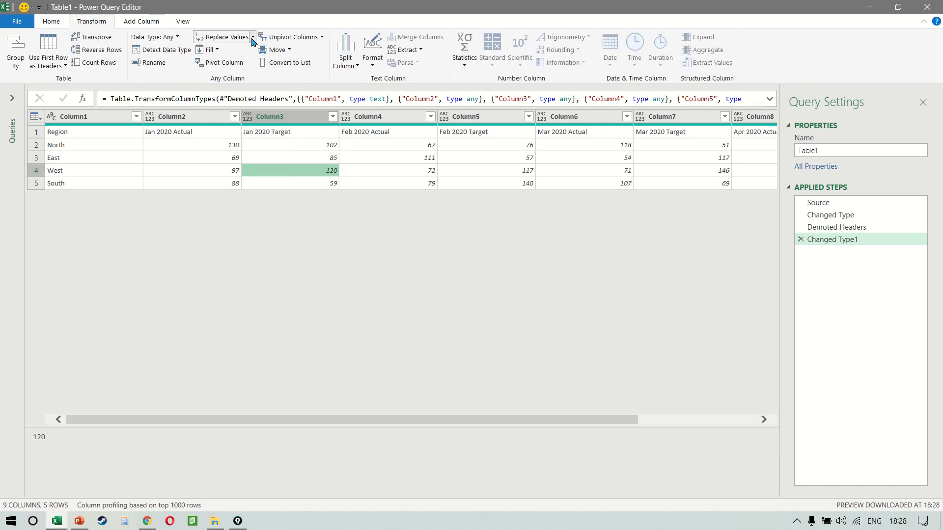
pyautogui.click(108, 39)
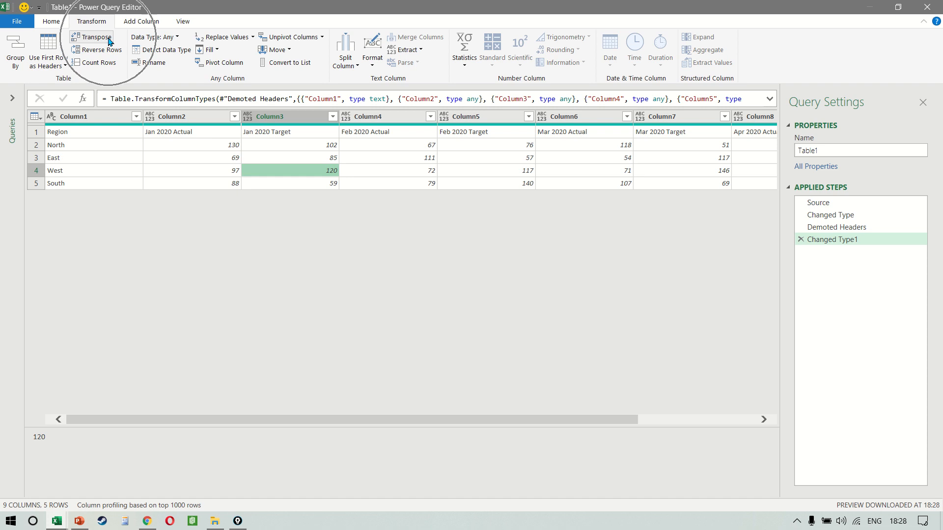
pyautogui.click(108, 40)
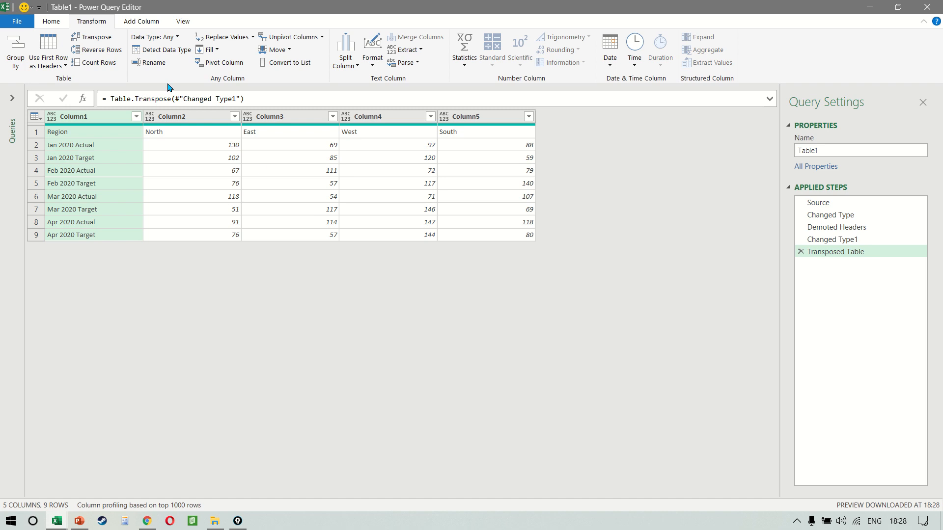
# Step: Promote the first row of the transposed table to column headers
pyautogui.click(51, 22)
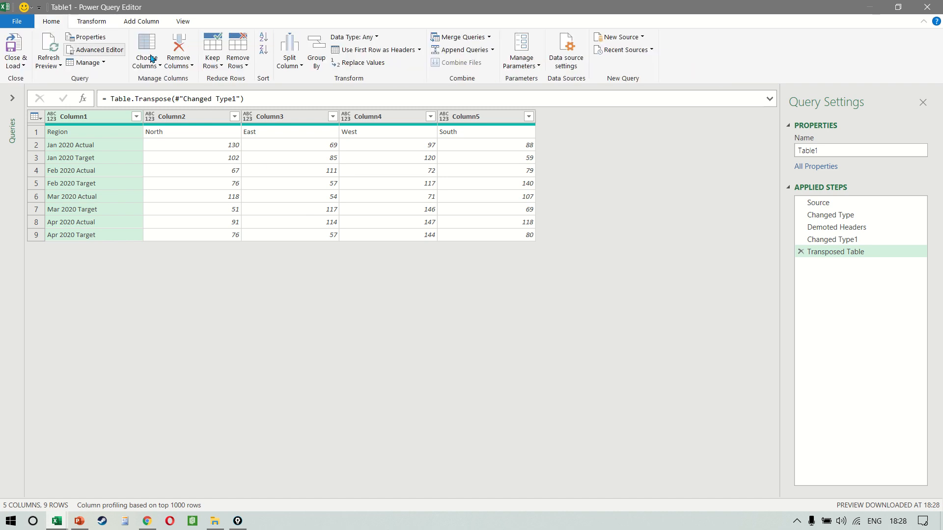
pyautogui.click(419, 50)
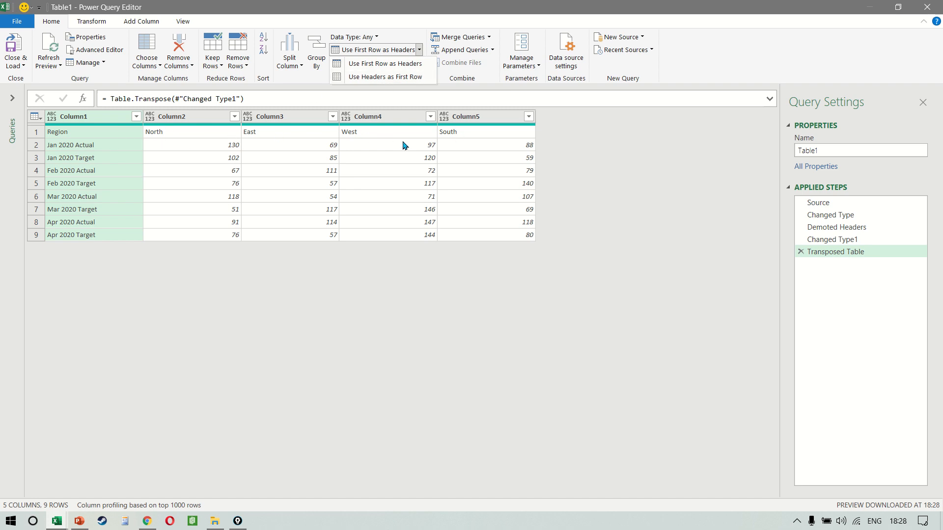
pyautogui.click(388, 67)
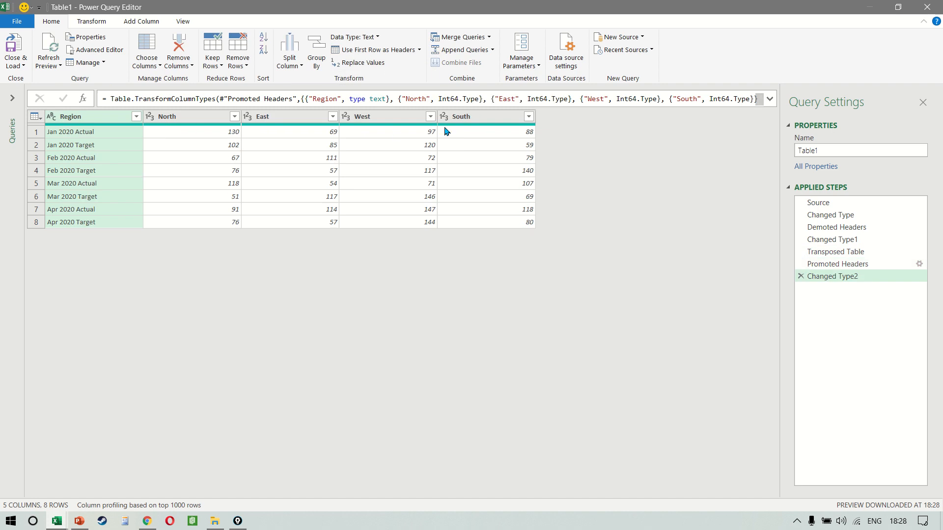
# Step: Unpivot the four region columns North, East, West and South
pyautogui.click(480, 120)
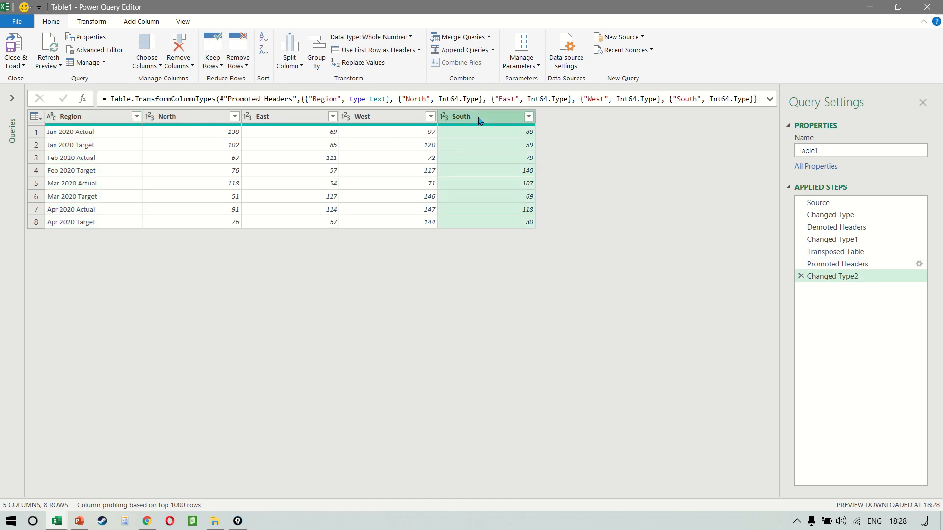
pyautogui.keyDown('shift'); pyautogui.click(199, 117); pyautogui.keyUp('shift')
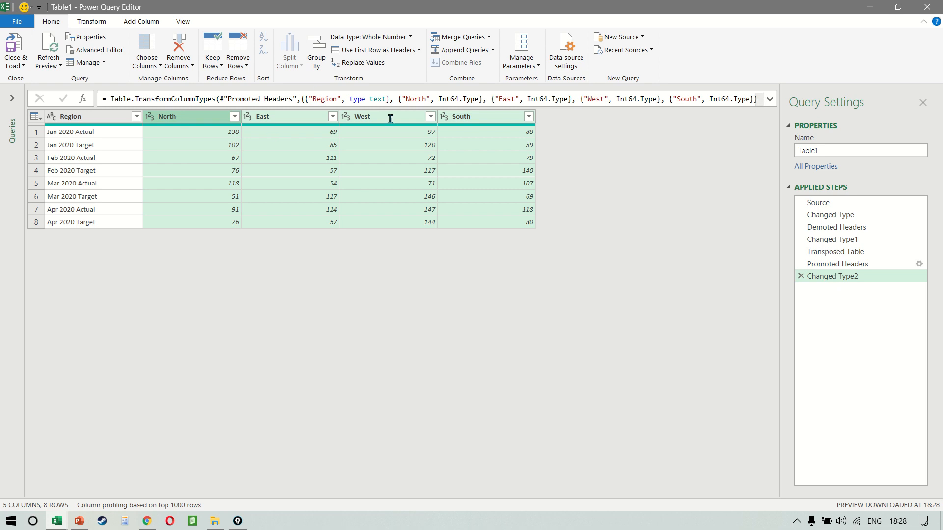
pyautogui.rightClick(195, 116)
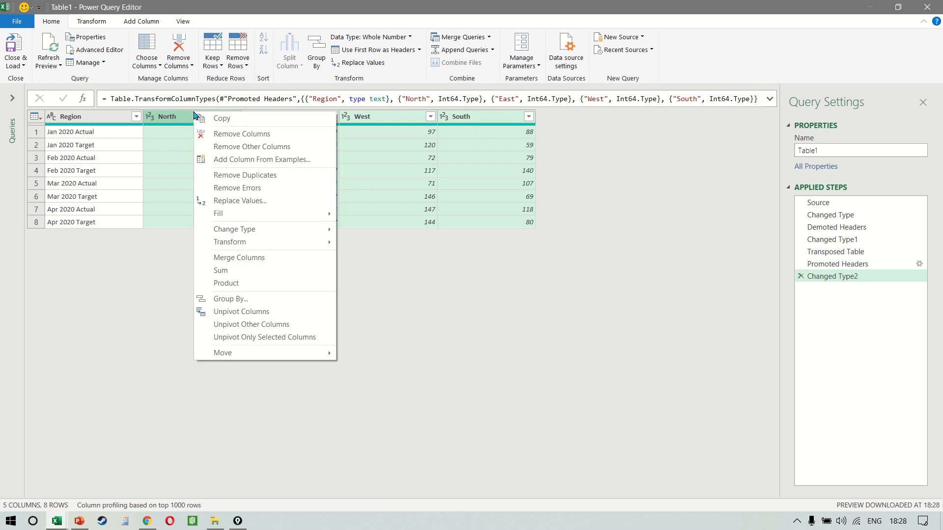
pyautogui.click(267, 317)
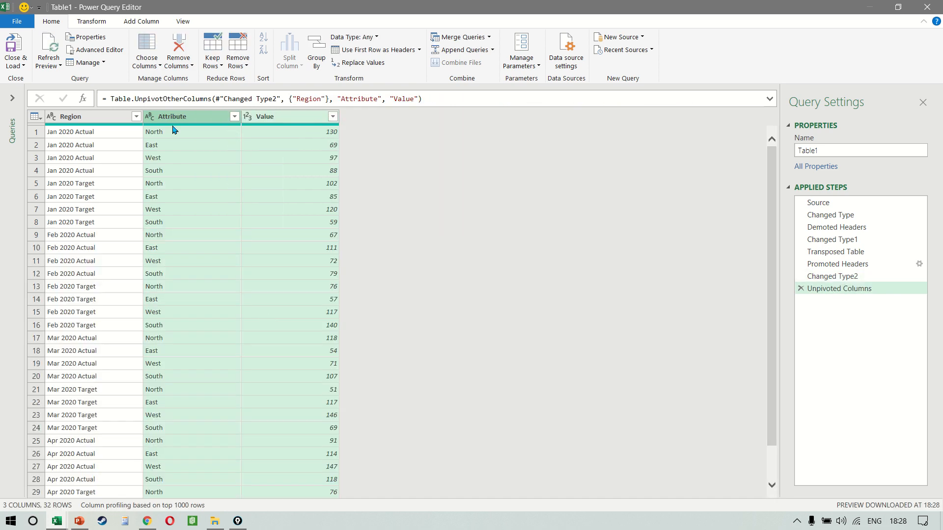
# Step: Move the Attribute column to the front of the table, ahead of Region
pyautogui.scroll(-1, 184, 156)
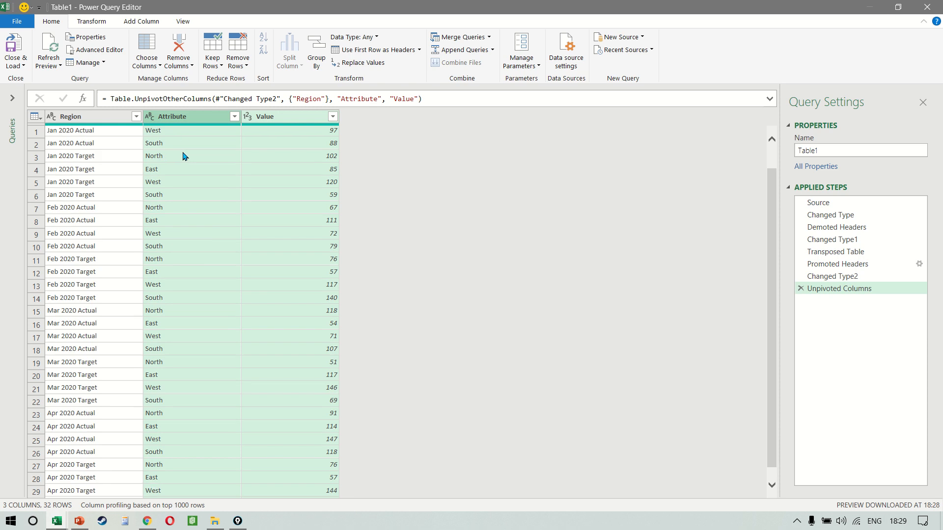
pyautogui.scroll(1, 184, 156)
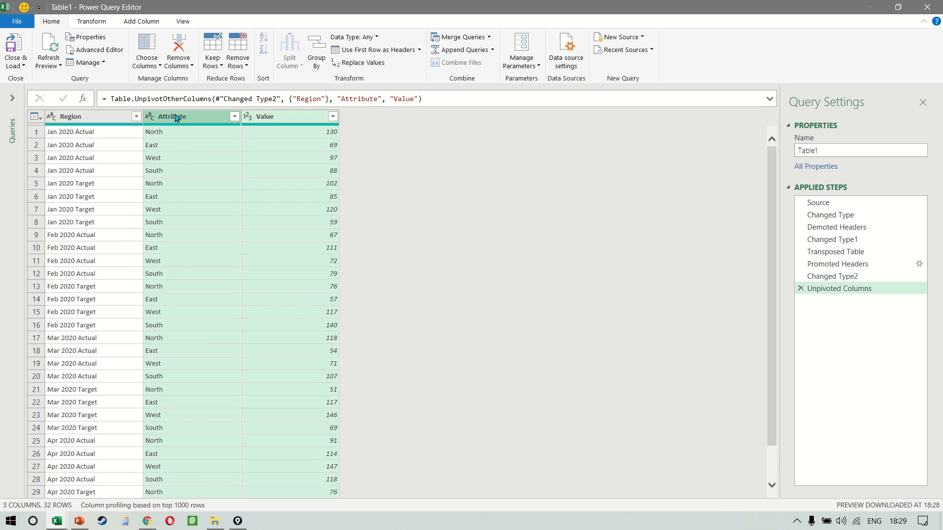
pyautogui.moveTo(177, 118); pyautogui.dragTo(71, 118)
# Step: Try to rename the Attribute column as Region
pyautogui.doubleClick(70, 118)
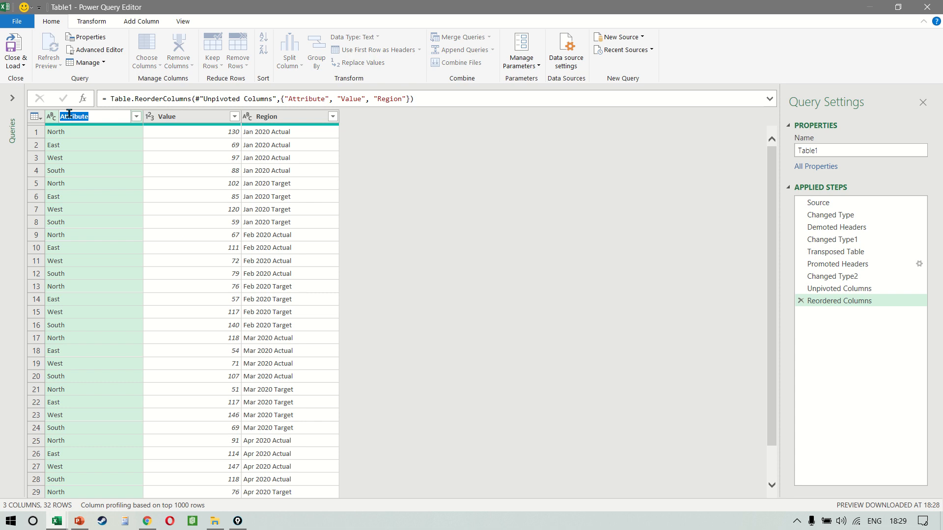
pyautogui.write('Region')
pyautogui.click(501, 255)
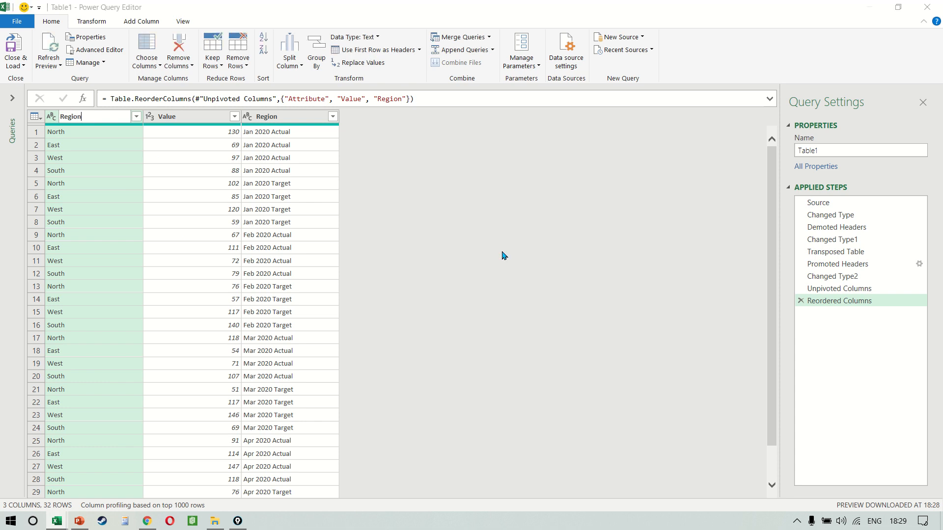
pyautogui.click(581, 281)
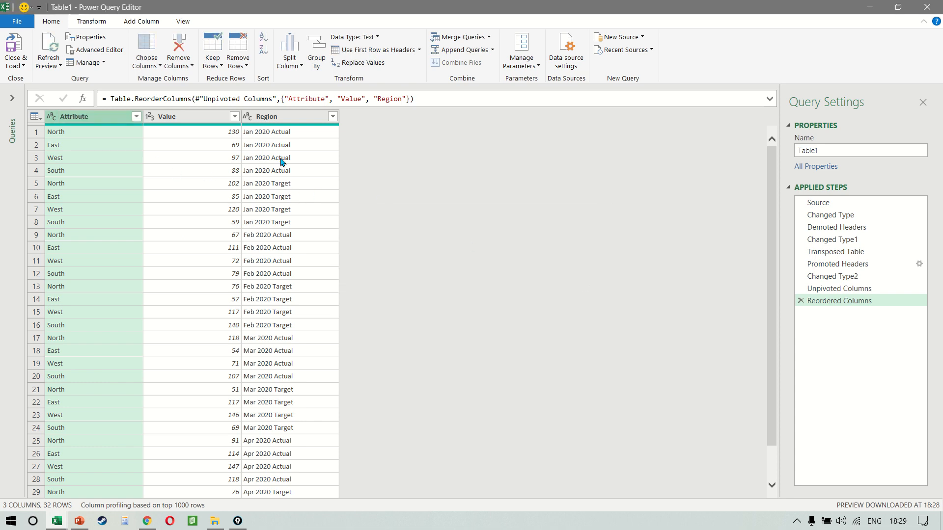
# Step: Rename the column of month labels as temp and the Attribute column as Region
pyautogui.doubleClick(287, 118)
pyautogui.write('temp')
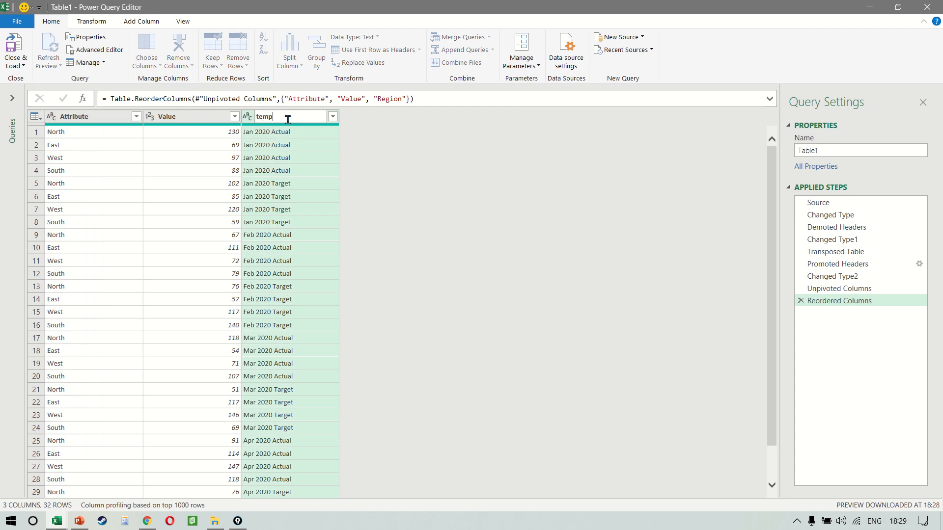
pyautogui.press('Return')
pyautogui.click(94, 118)
pyautogui.doubleClick(95, 118)
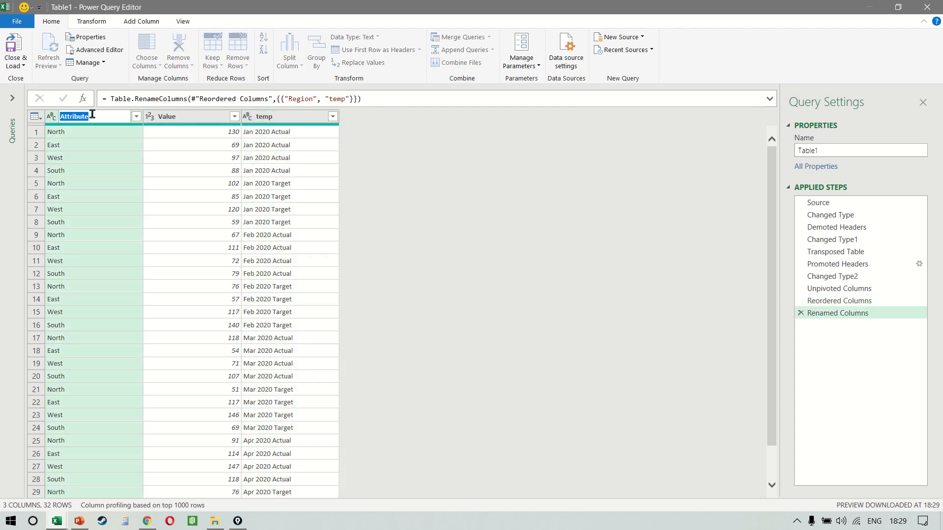
pyautogui.write('Region')
pyautogui.press('Return')
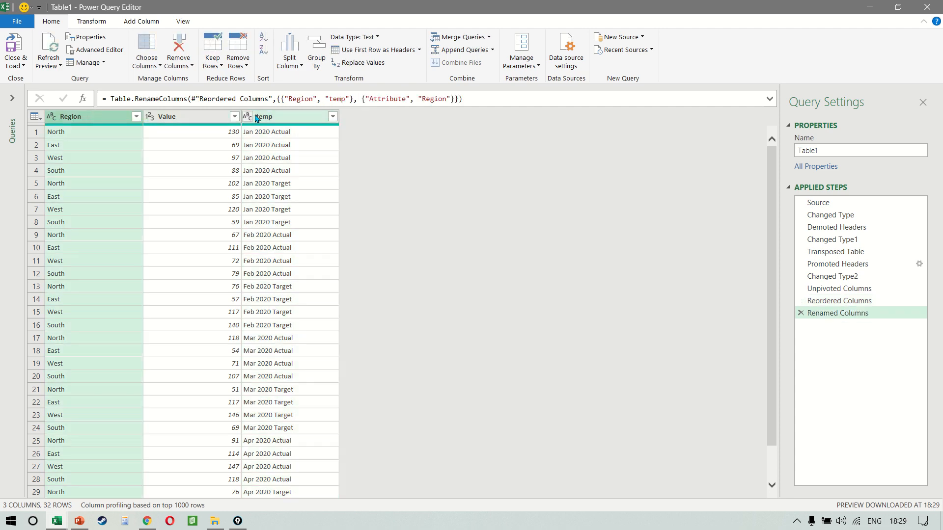
# Step: Move the temp column between Region and Value and rename it as Month
pyautogui.moveTo(278, 117); pyautogui.dragTo(178, 118)
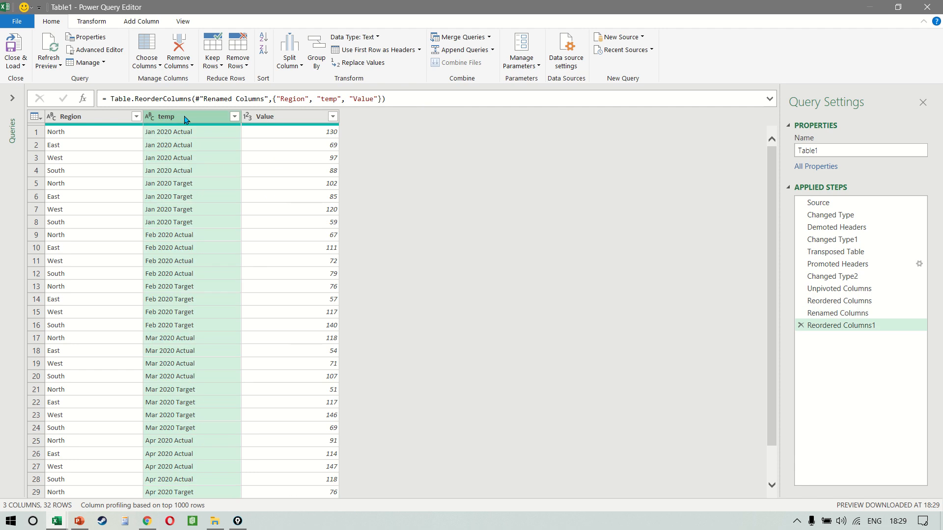
pyautogui.doubleClick(184, 116)
pyautogui.write('Month')
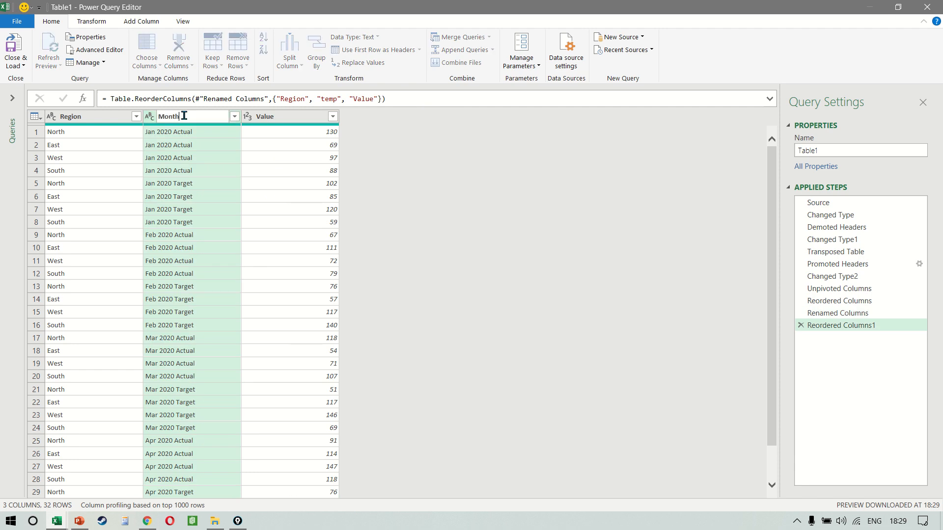
pyautogui.press('Return')
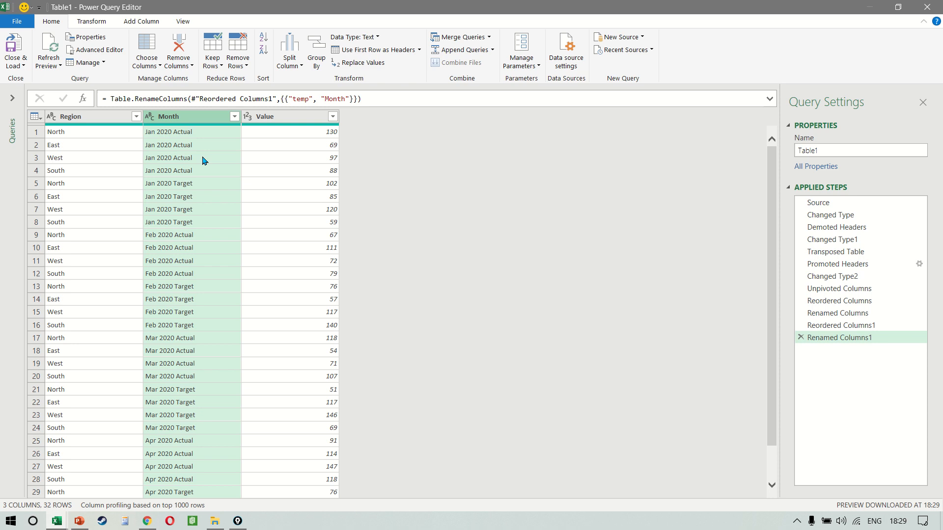
pyautogui.click(294, 65)
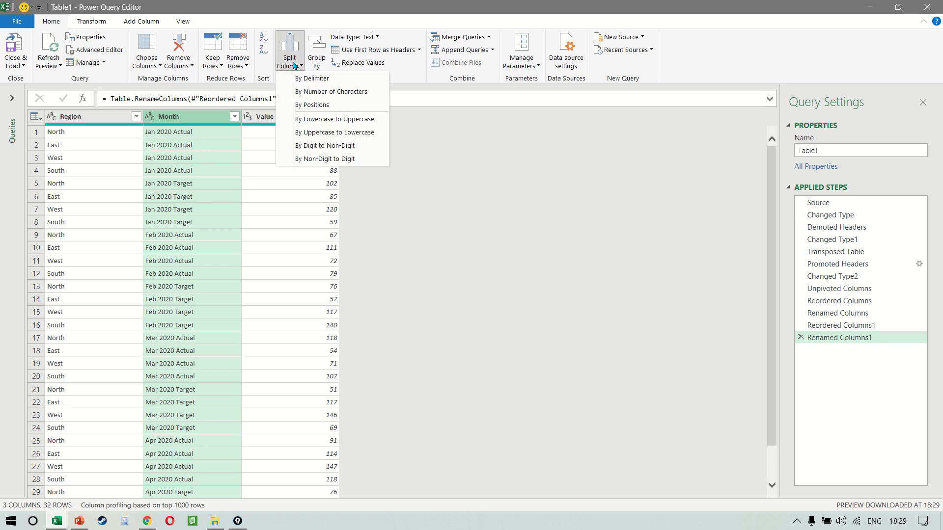
pyautogui.click(308, 79)
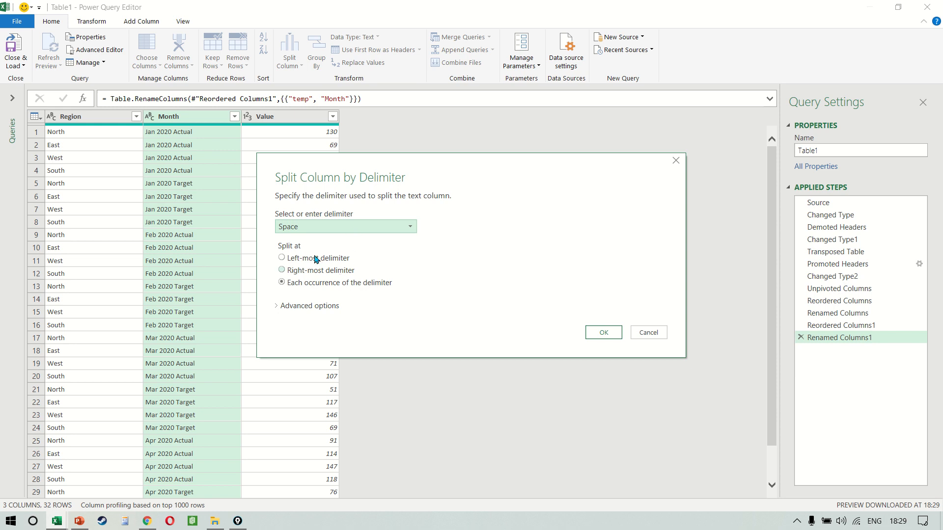
pyautogui.click(646, 335)
# Step: Split the Month column by number of characters, using 6 characters once, as far right as possible
pyautogui.click(283, 58)
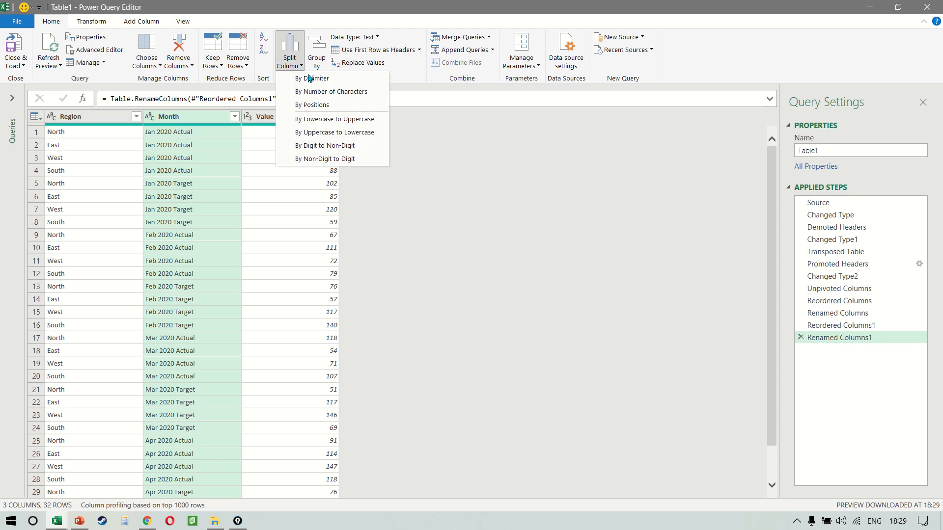
pyautogui.click(358, 92)
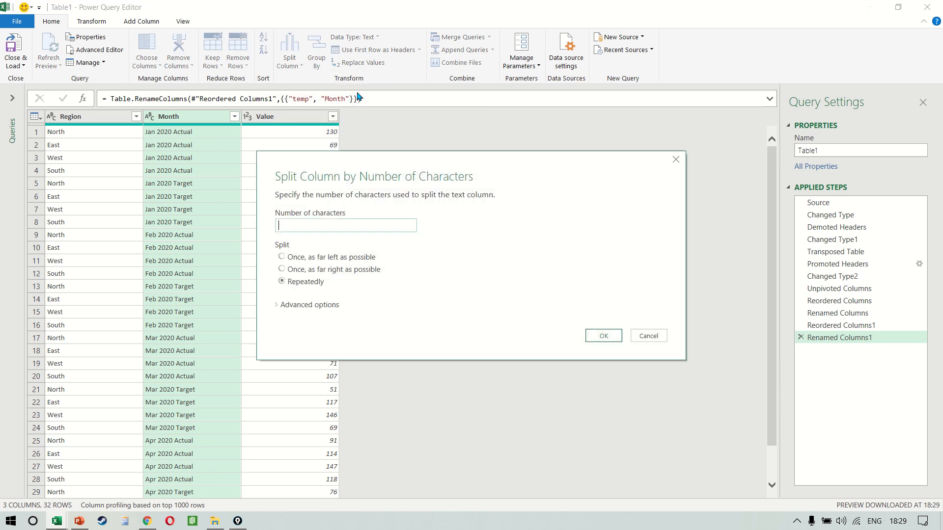
pyautogui.click(315, 224)
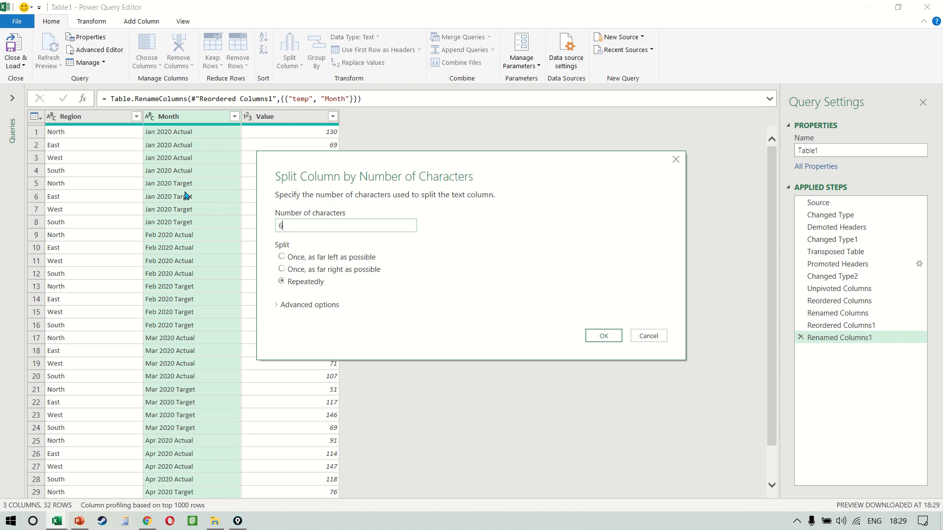
pyautogui.click(295, 272)
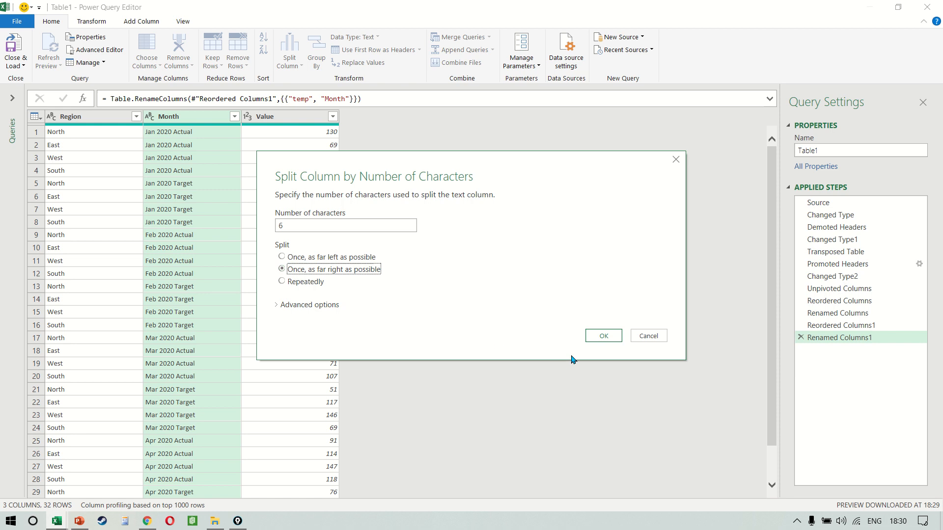
pyautogui.click(595, 340)
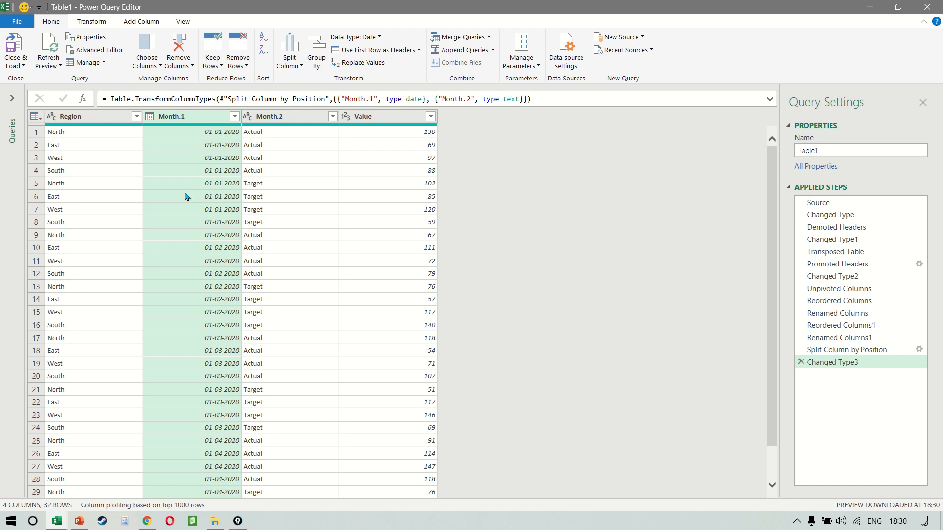
# Step: Rename the split column of dates as Month and the column of Actual and Target labels as Type
pyautogui.doubleClick(180, 118)
pyautogui.write('Mon')
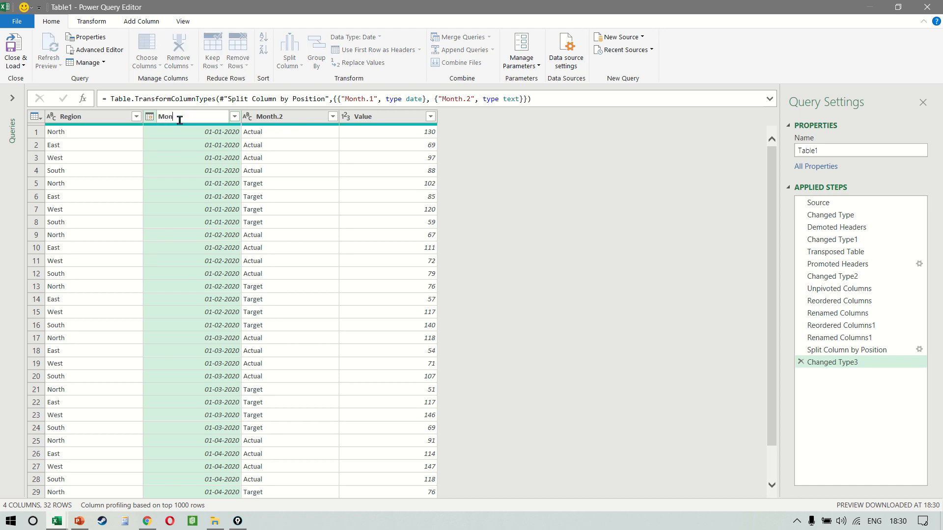
pyautogui.write('th')
pyautogui.press('Return')
pyautogui.doubleClick(286, 118)
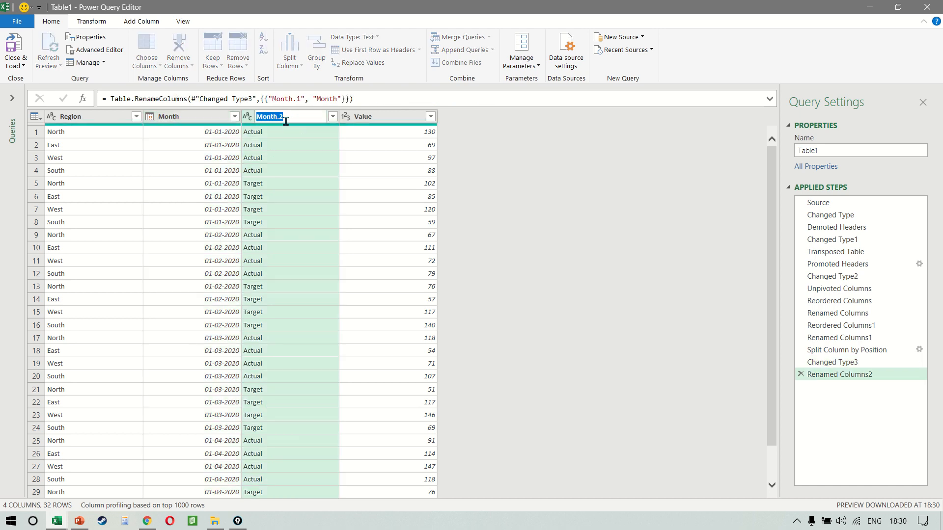
pyautogui.write('Type')
pyautogui.press('Return')
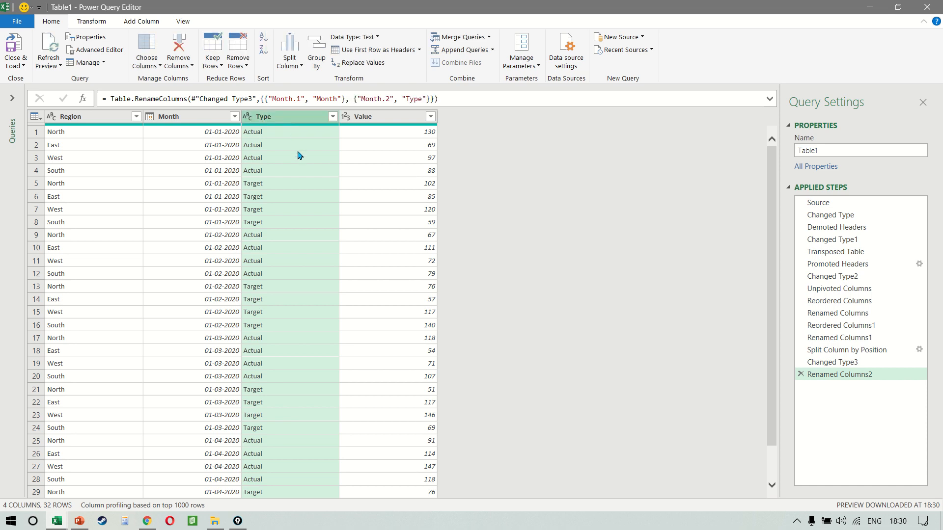
# Step: Close the query editor and load the transformed table into the workbook on a new worksheet
pyautogui.click(16, 48)
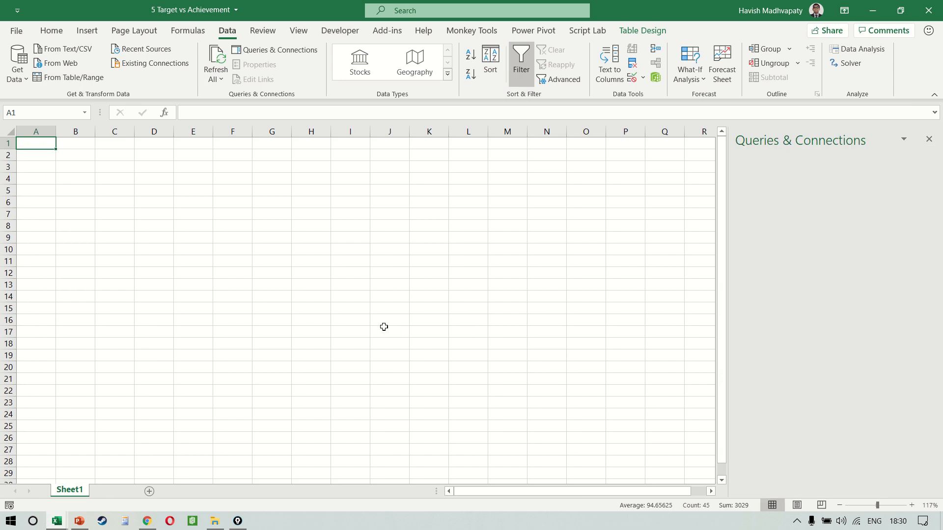
pyautogui.scroll(-6, 123, 224)
pyautogui.scroll(6, 123, 224)
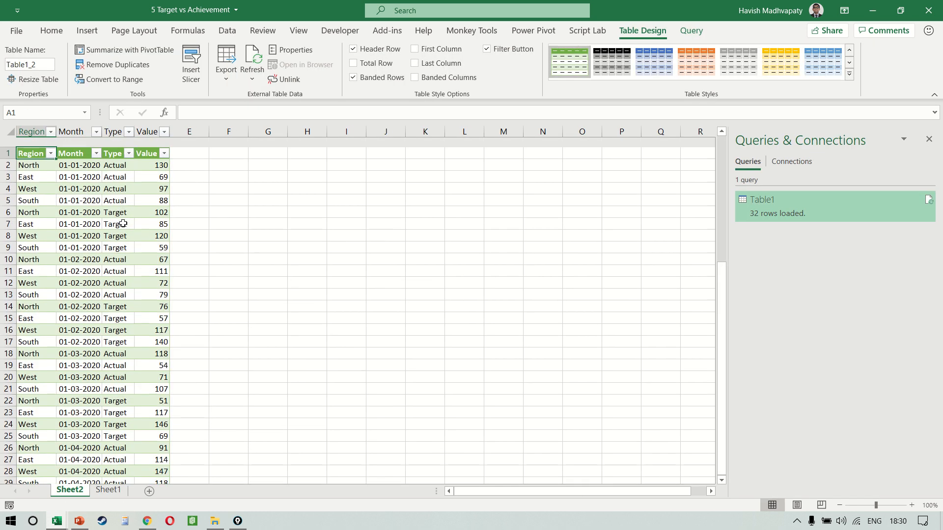
# Step: Create a PivotTable from the loaded table Table1_2, placed on the existing worksheet at Sheet2 cell H1
pyautogui.click(107, 211)
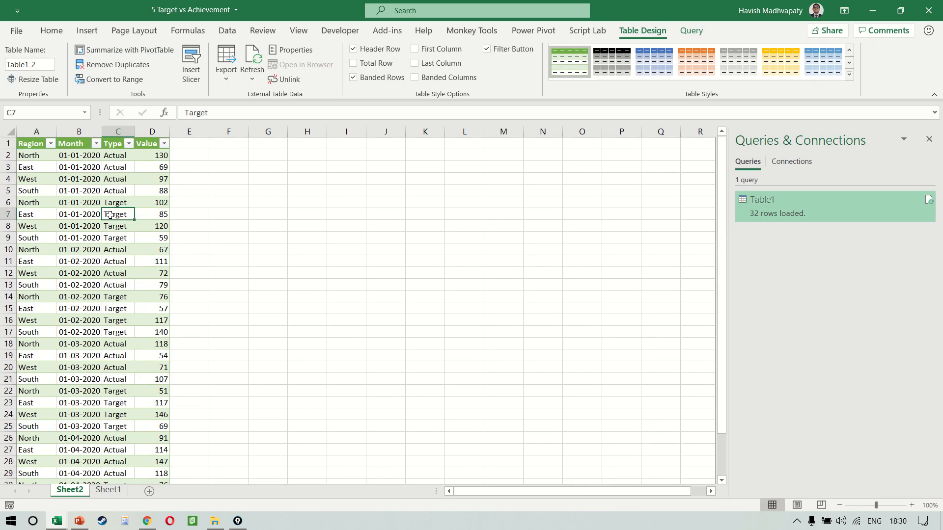
pyautogui.press('alt')
pyautogui.press('n')
pyautogui.press('v')
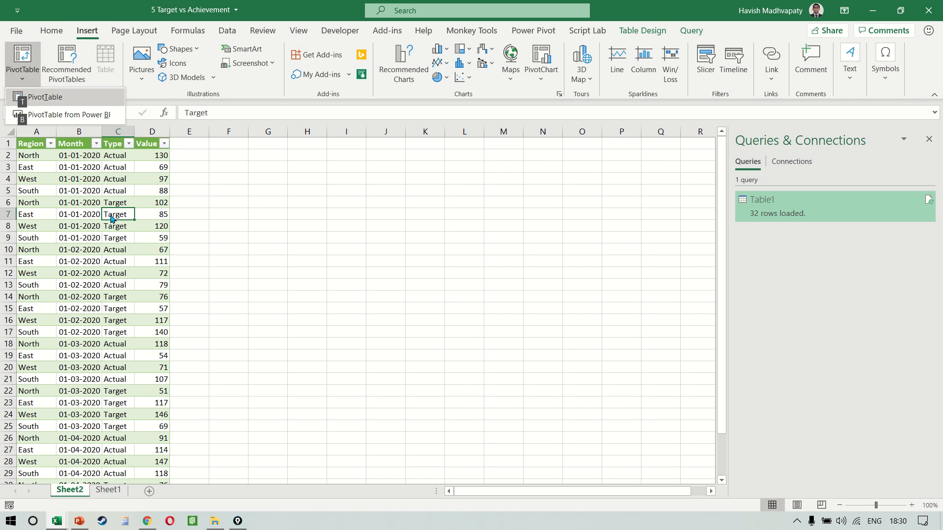
pyautogui.press('t')
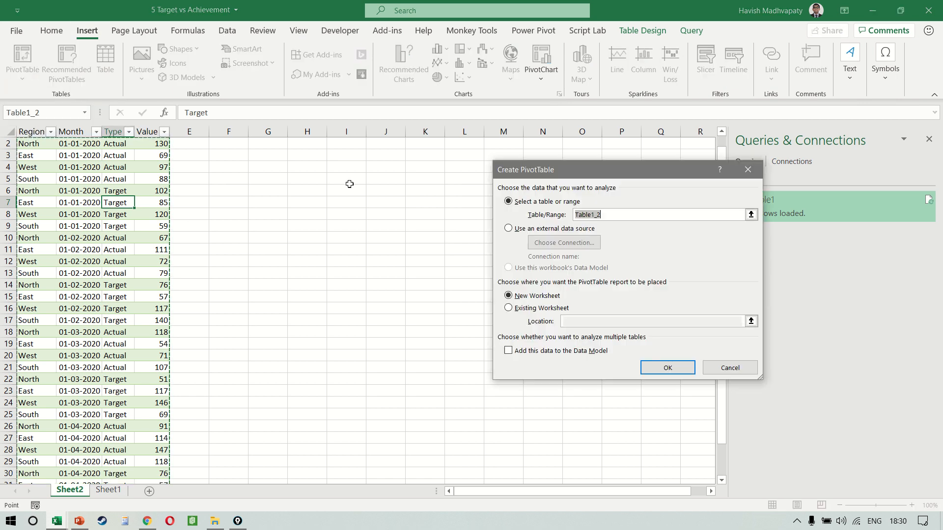
pyautogui.click(509, 308)
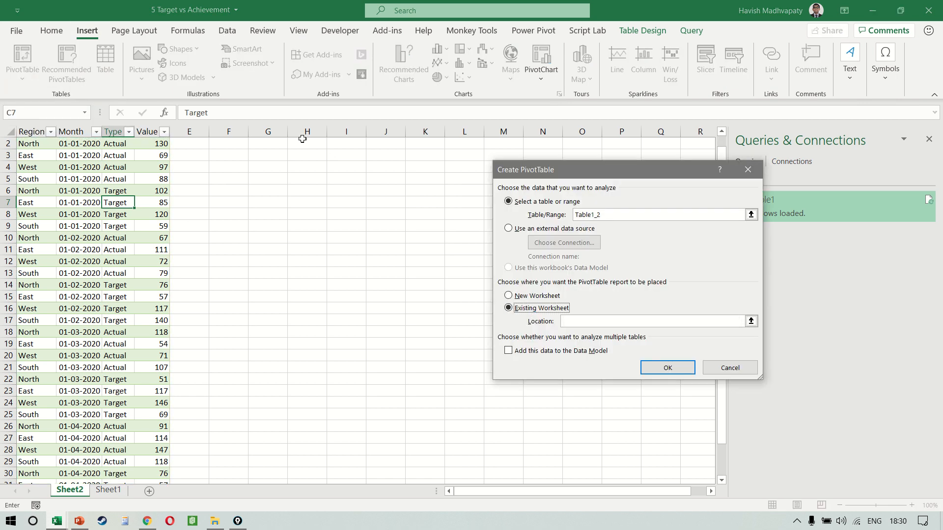
pyautogui.click(303, 139)
pyautogui.press('Up')
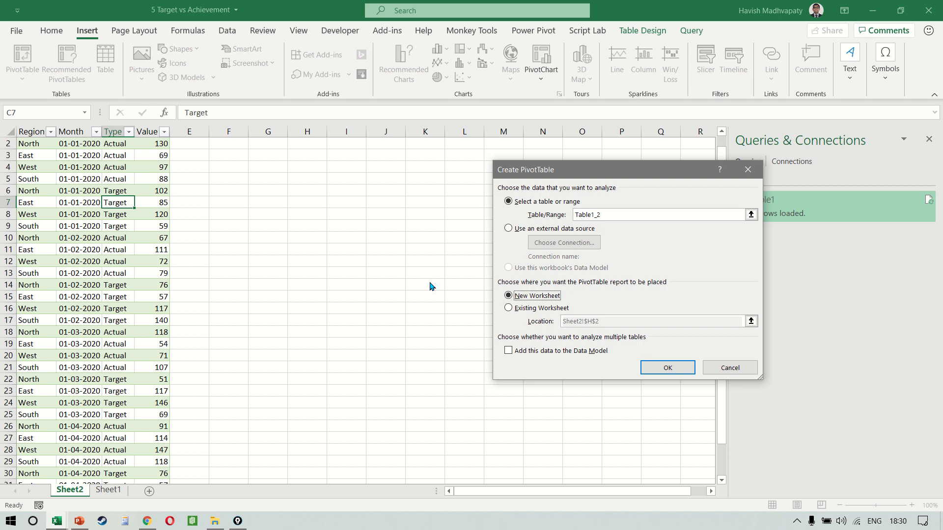
pyautogui.press('Down')
pyautogui.press('Up')
pyautogui.click(546, 308)
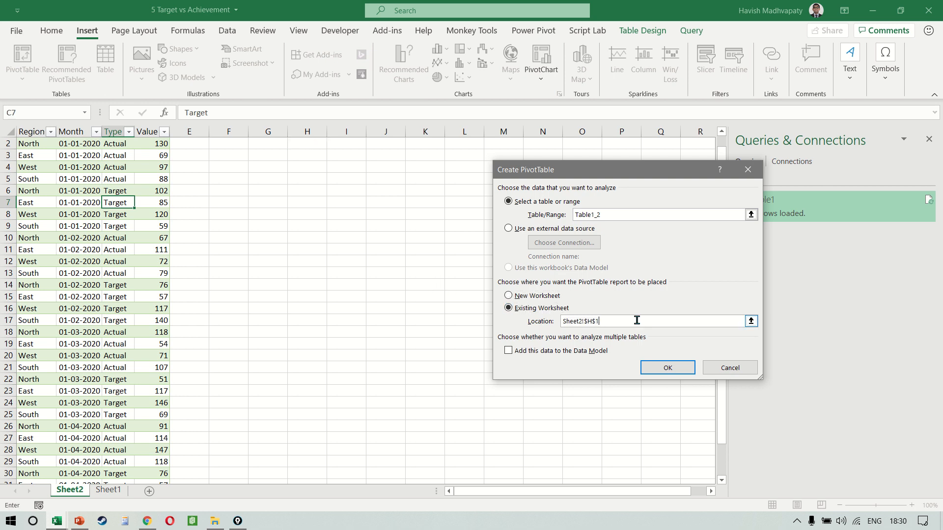
pyautogui.press('Return')
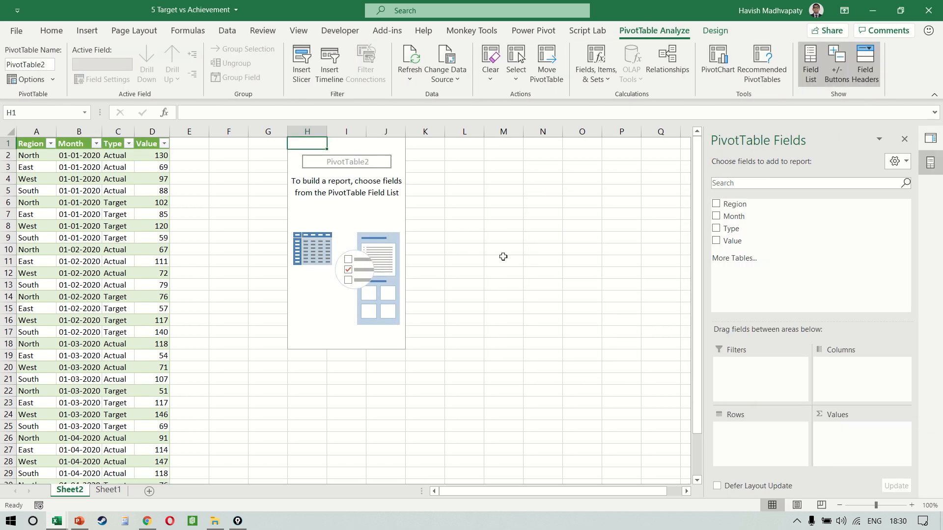
# Step: Lay out the PivotTable with Type in columns, the sum of Value as values and Month in rows
pyautogui.moveTo(749, 229); pyautogui.dragTo(859, 365)
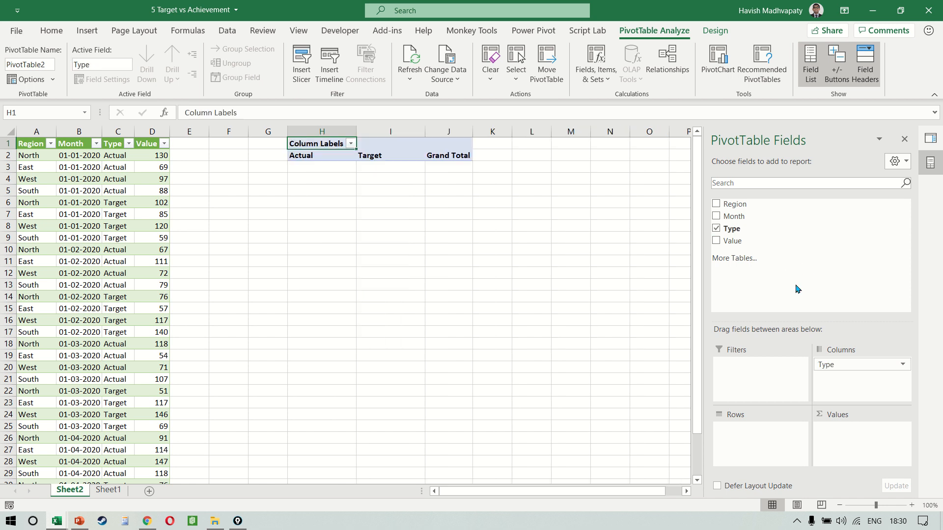
pyautogui.moveTo(747, 247); pyautogui.dragTo(865, 454)
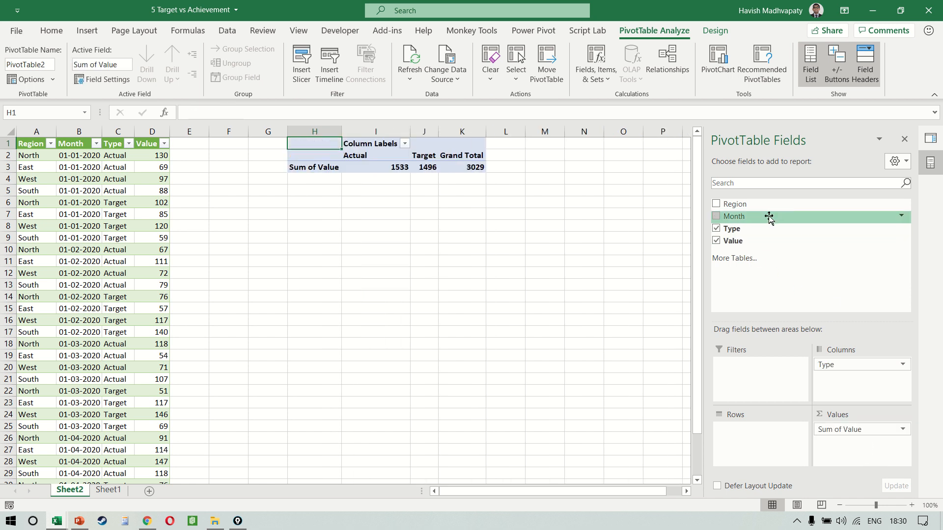
pyautogui.moveTo(769, 218); pyautogui.dragTo(756, 420)
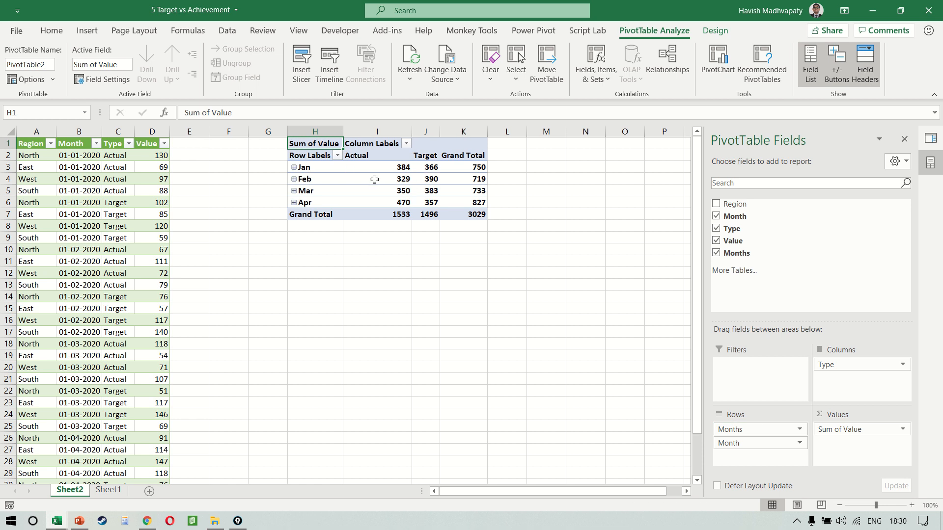
# Step: Turn off the PivotTable's grand totals for both rows and columns
pyautogui.click(462, 167)
pyautogui.press('Left')
pyautogui.press('Left')
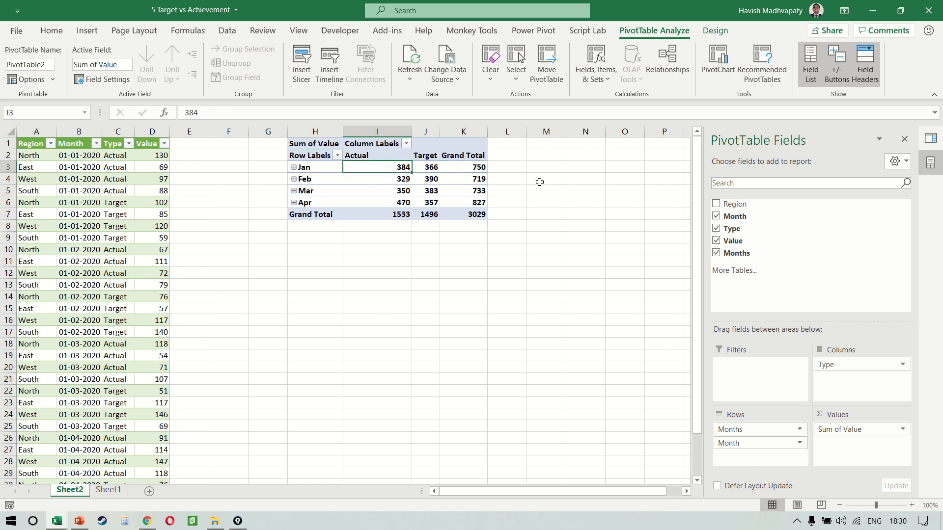
pyautogui.press('Right')
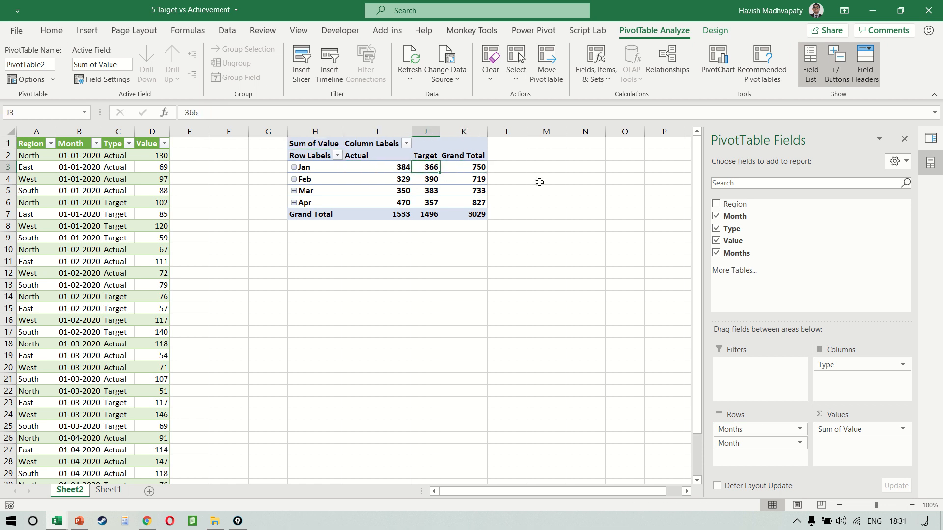
pyautogui.press('Right')
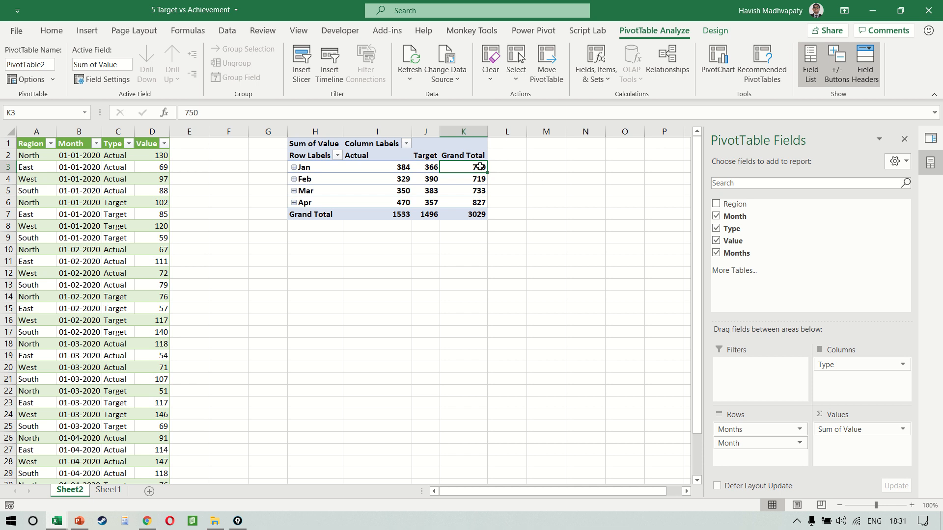
pyautogui.click(713, 33)
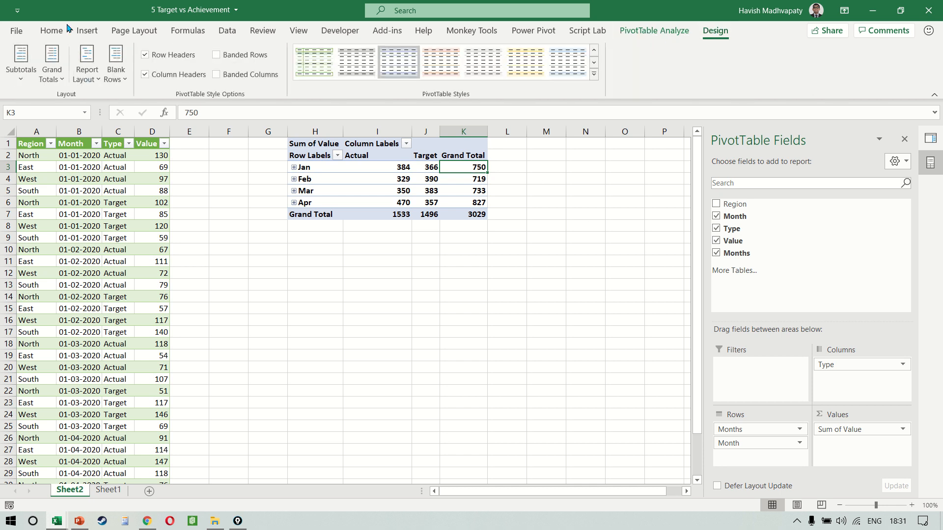
pyautogui.click(19, 62)
pyautogui.click(49, 74)
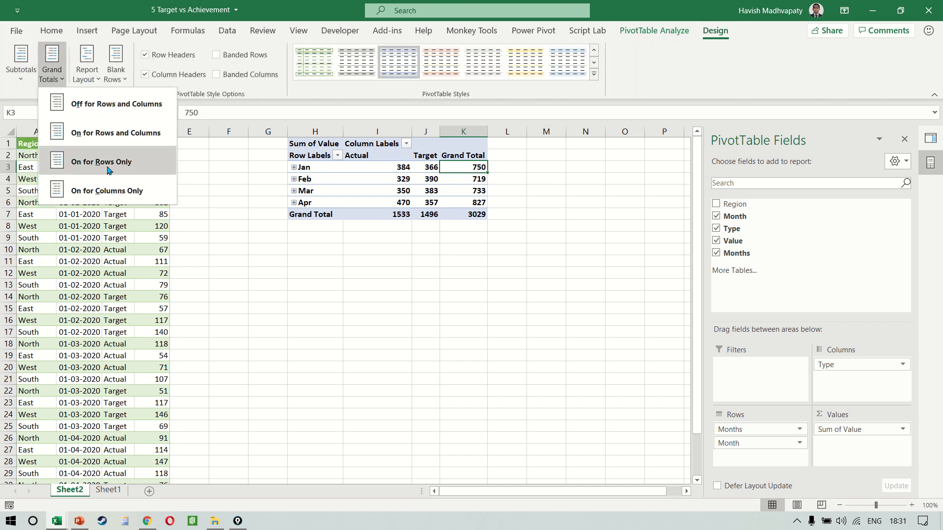
pyautogui.click(123, 117)
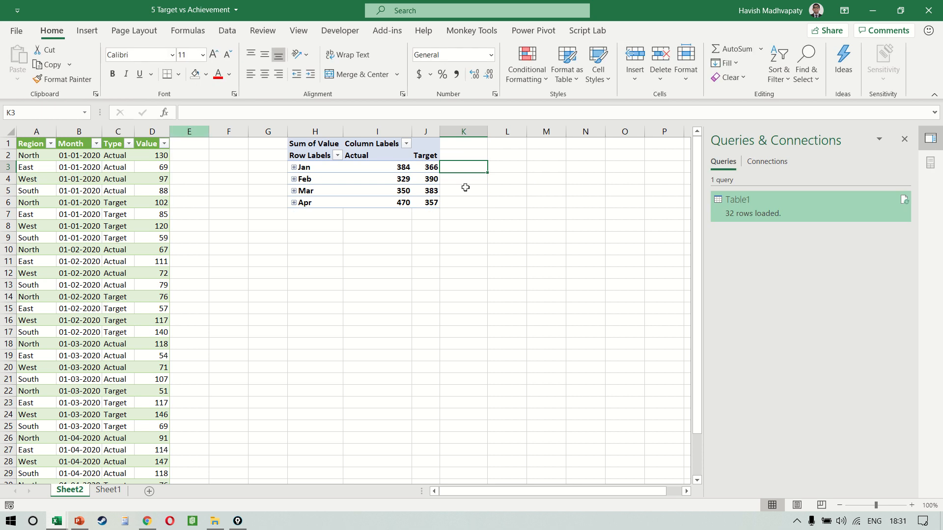
# Step: Highlight the PivotTable's Actual and Target values for Jan to Apr, range I3:J6, to review them
pyautogui.press('Left')
pyautogui.press('Left')
pyautogui.hotkey('shift', 'Right')
pyautogui.hotkey('shift', 'Down')
pyautogui.hotkey('shift', 'Down')
pyautogui.hotkey('shift', 'Down')
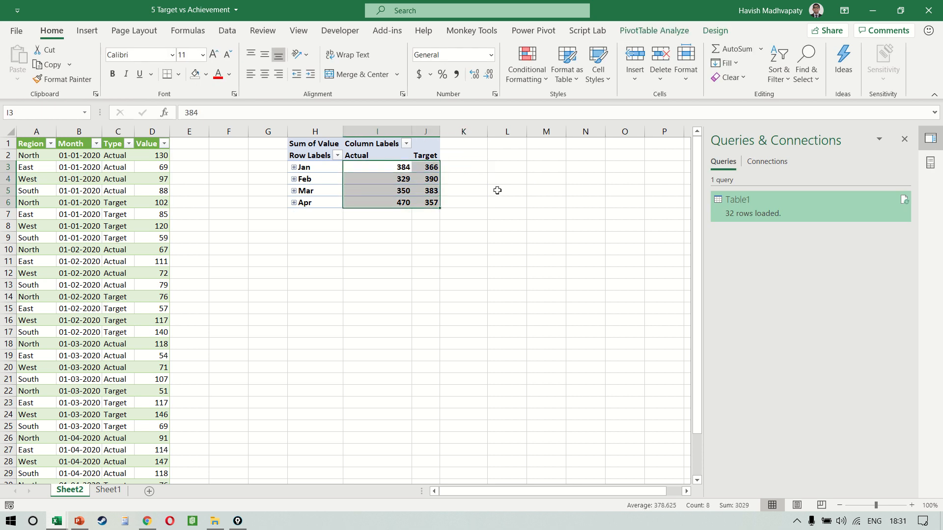
# Step: Select the whole loaded table's data and autofit its column widths so the dates fit
pyautogui.scroll(3, 497, 190)
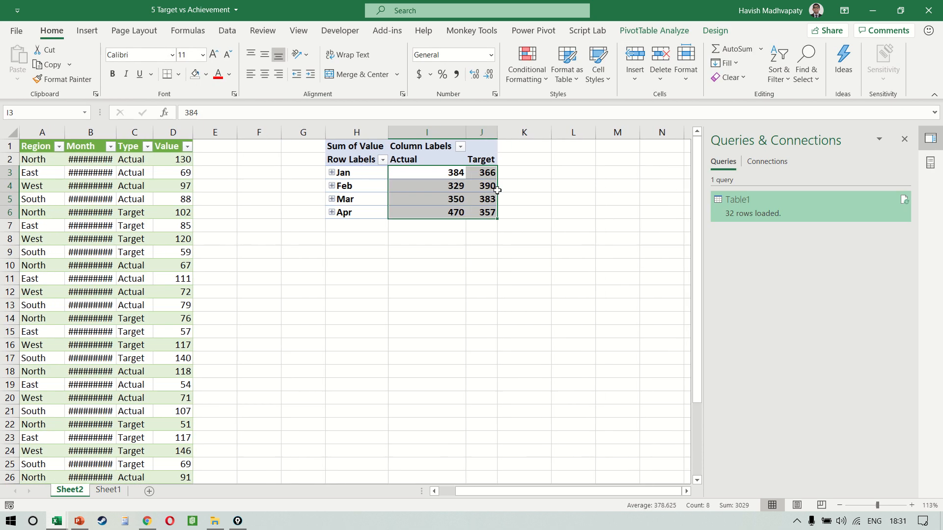
pyautogui.click(132, 363)
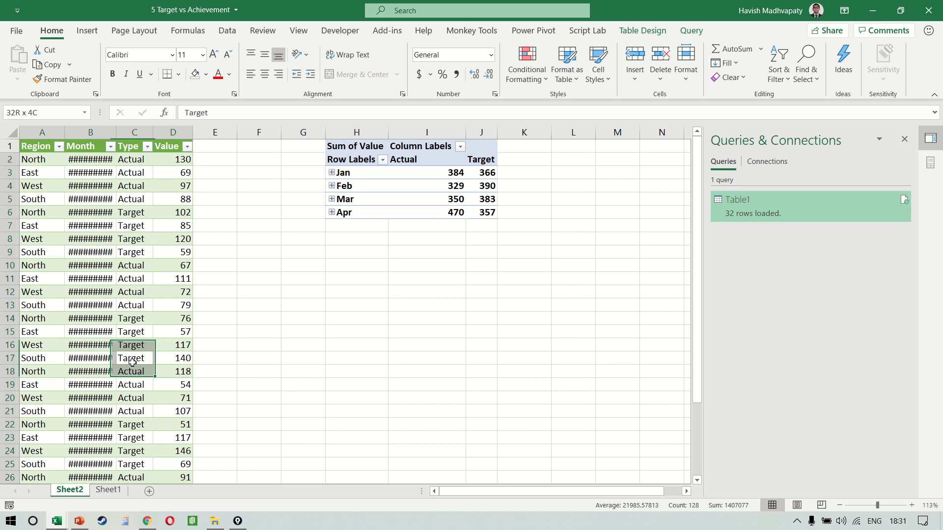
pyautogui.hotkey('ctrl', 'a')
pyautogui.hotkey('alt', 'h')
pyautogui.press('o')
pyautogui.press('i')
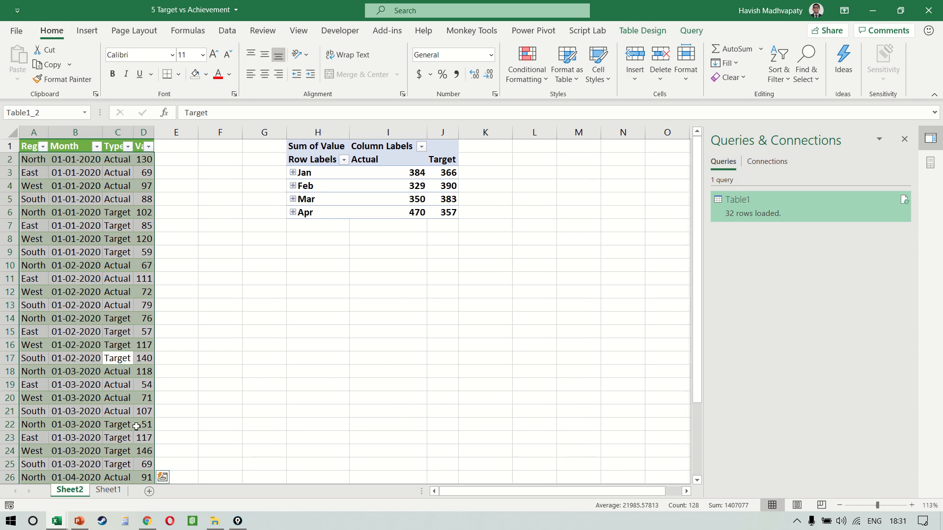
# Step: Return to the source table on Sheet1 and close the Queries & Connections pane
pyautogui.click(108, 490)
pyautogui.click(484, 174)
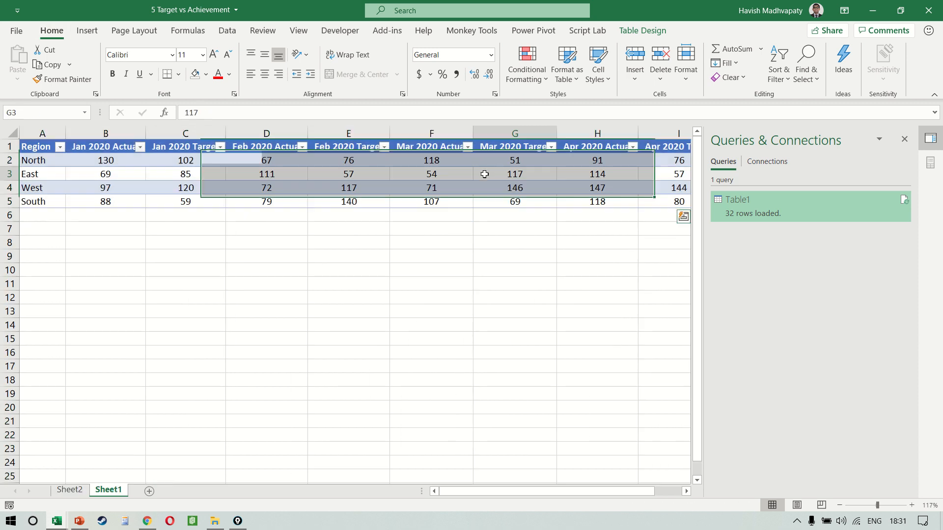
pyautogui.click(904, 140)
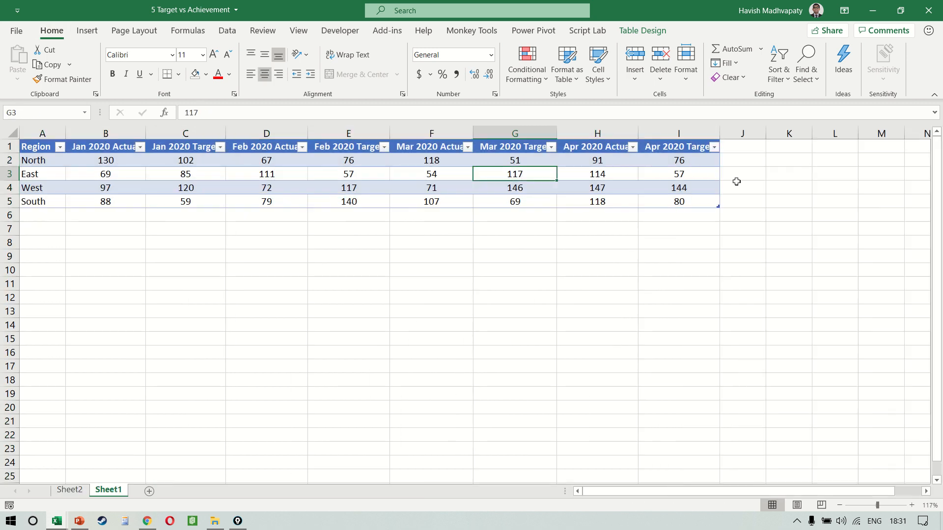
# Step: Copy the Apr 2020 Actual and Target columns, H1:I5, and paste them at J1 beside the source table
pyautogui.press('Right')
pyautogui.press('Right')
pyautogui.press('Up')
pyautogui.press('Up')
pyautogui.press('Left')
pyautogui.press('Right')
pyautogui.press('Right')
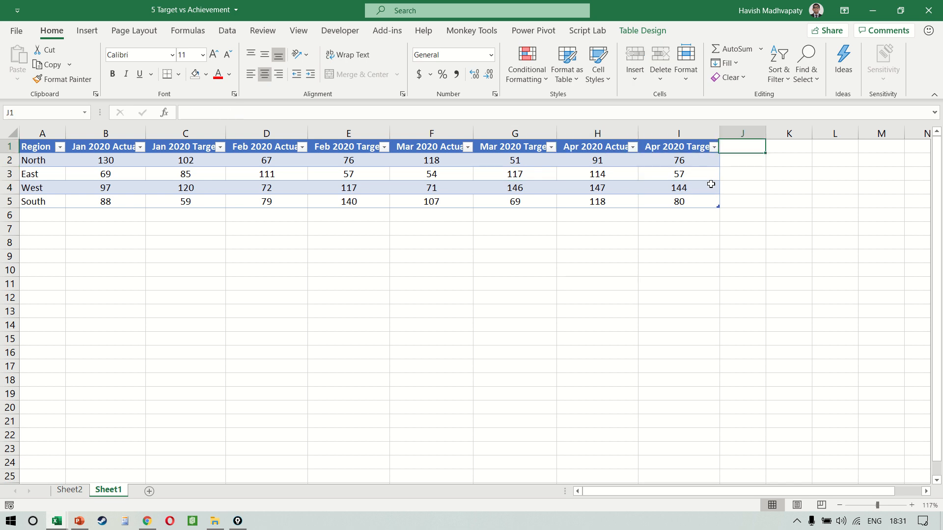
pyautogui.press('Left')
pyautogui.press('Left')
pyautogui.hotkey('shift', 'Right')
pyautogui.hotkey('shift', 'Down')
pyautogui.hotkey('shift', 'Down')
pyautogui.hotkey('shift', 'Down')
pyautogui.hotkey('shift', 'Down')
pyautogui.hotkey('ctrl', 'c')
pyautogui.press('Right')
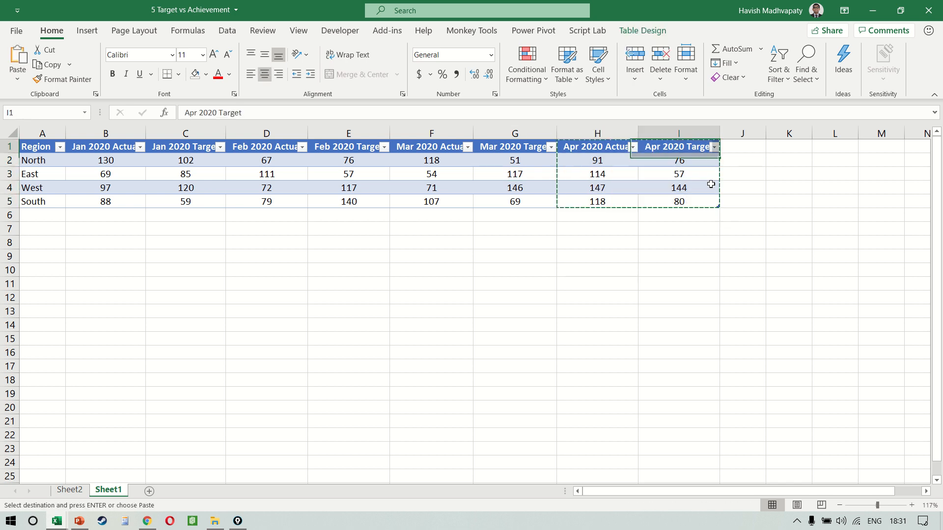
pyautogui.press('Right')
pyautogui.hotkey('ctrl', 'v')
# Step: Rename the first pasted column's header in J1 as May 2020 Actual
pyautogui.write('May')
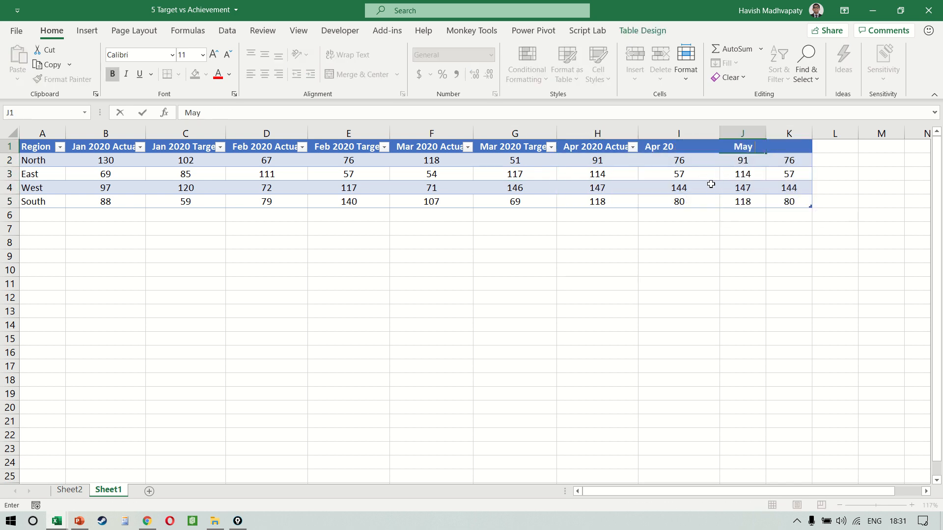
pyautogui.write(' 2020 Acu')
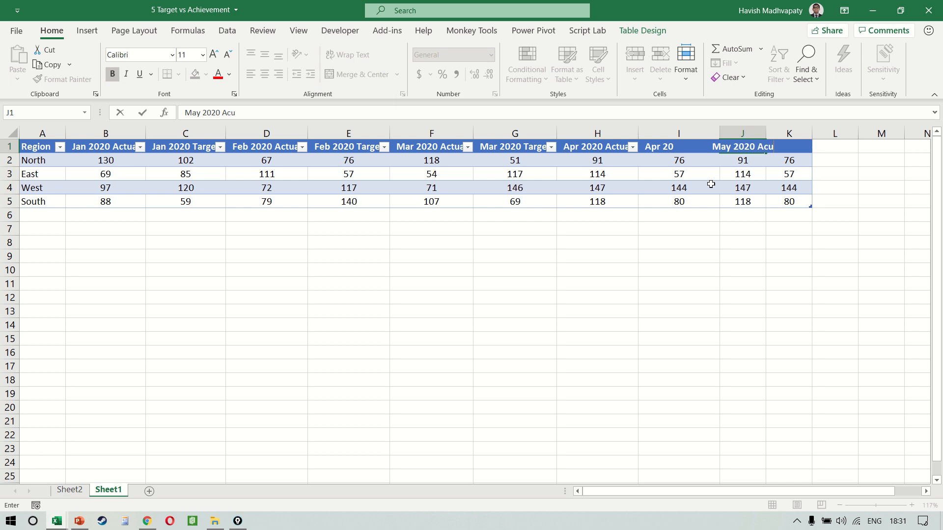
pyautogui.press('BackSpace')
pyautogui.write('tual')
pyautogui.press('Tab')
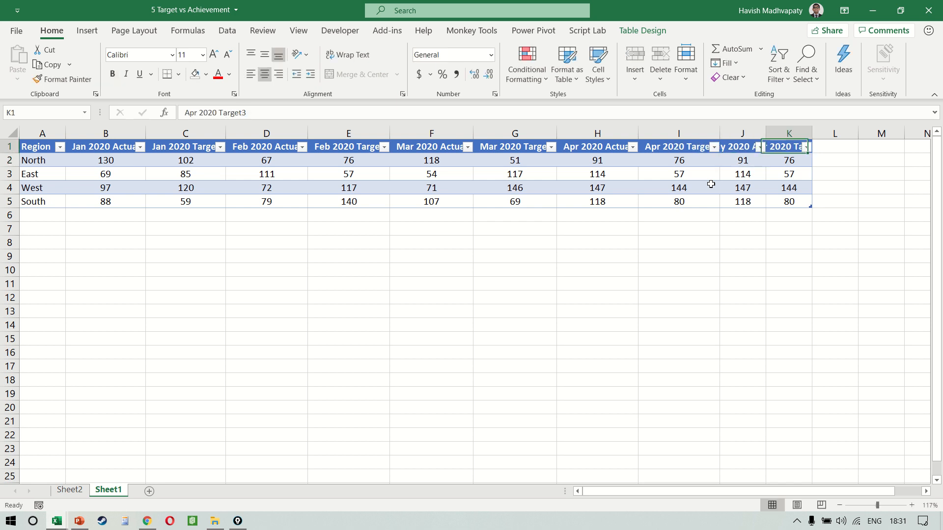
# Step: Fill the K1 header from the May column beside it and edit it to read May 2020 Target
pyautogui.hotkey('ctrl', 'r')
pyautogui.press('F2')
pyautogui.press('BackSpace')
pyautogui.press('BackSpace')
pyautogui.press('BackSpace')
pyautogui.press('BackSpace')
pyautogui.press('BackSpace')
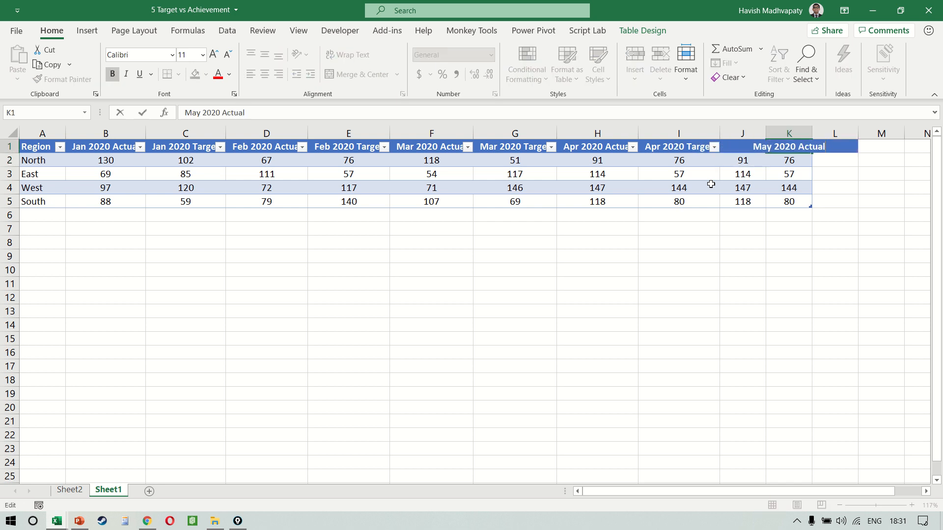
pyautogui.write('Target')
pyautogui.press('Return')
# Step: Fill the May Actual and Target cells J2:K5 with the formula =RANDBETWEEN(100,200)
pyautogui.hotkey('shift', 'Right')
pyautogui.hotkey('shift', 'Down')
pyautogui.hotkey('shift', 'Down')
pyautogui.hotkey('shift', 'Down')
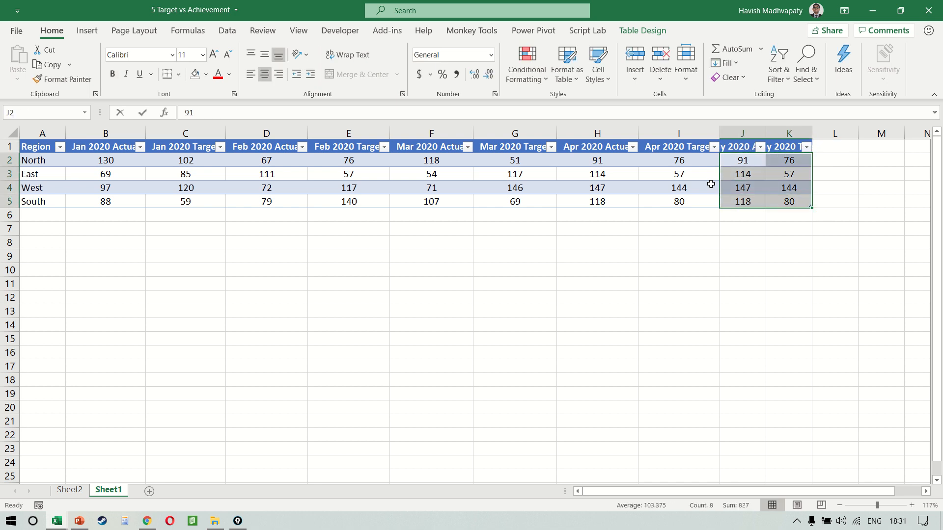
pyautogui.write('=rand')
pyautogui.press('Down')
pyautogui.press('Down')
pyautogui.press('Tab')
pyautogui.write('1')
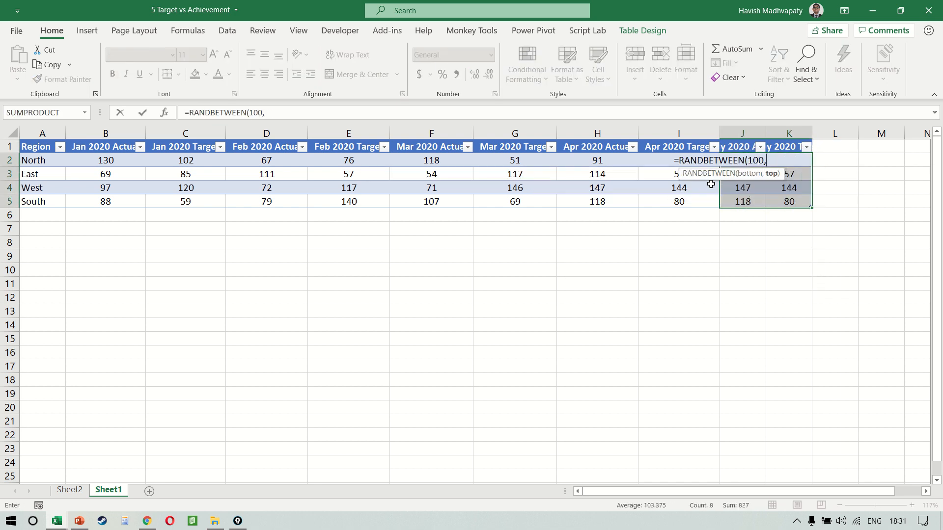
pyautogui.write('00,200')
pyautogui.hotkey('ctrl', 'Return')
# Step: Convert the random-number formulas in J2:K5 to fixed values by pasting them over themselves as values
pyautogui.hotkey('ctrl', 'c')
pyautogui.hotkey('ctrl', 'alt', 'v')
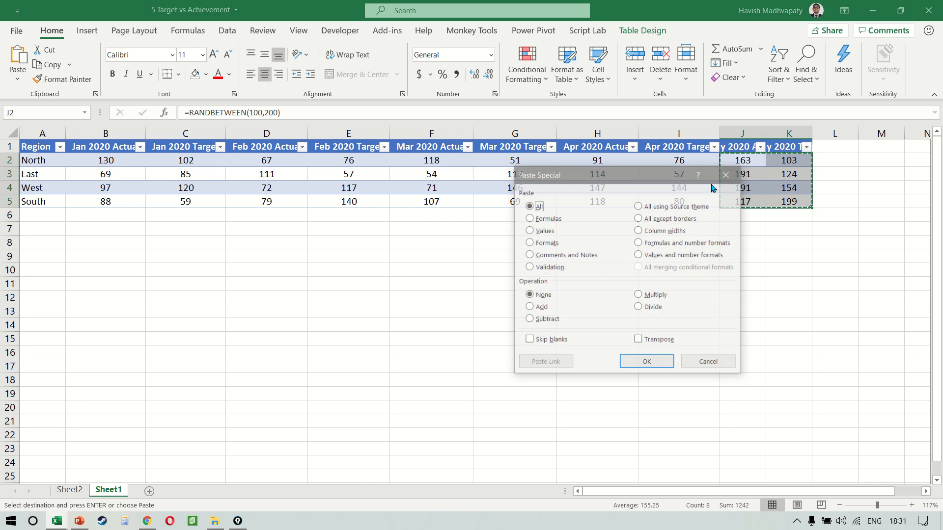
pyautogui.press('v')
pyautogui.press('Return')
# Step: Autofit the source table's column widths so that the full month headers fit
pyautogui.hotkey('ctrl', 'a')
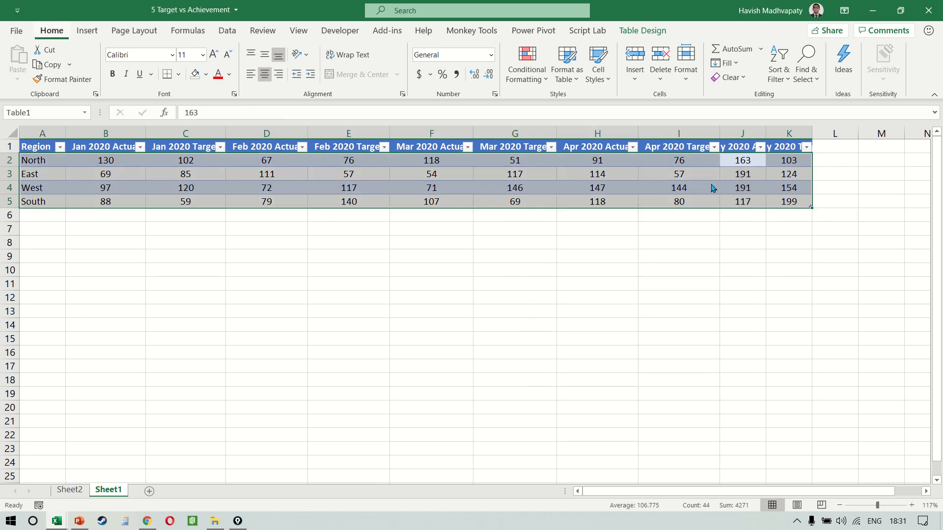
pyautogui.hotkey('alt', 'h')
pyautogui.press('o')
pyautogui.press('i')
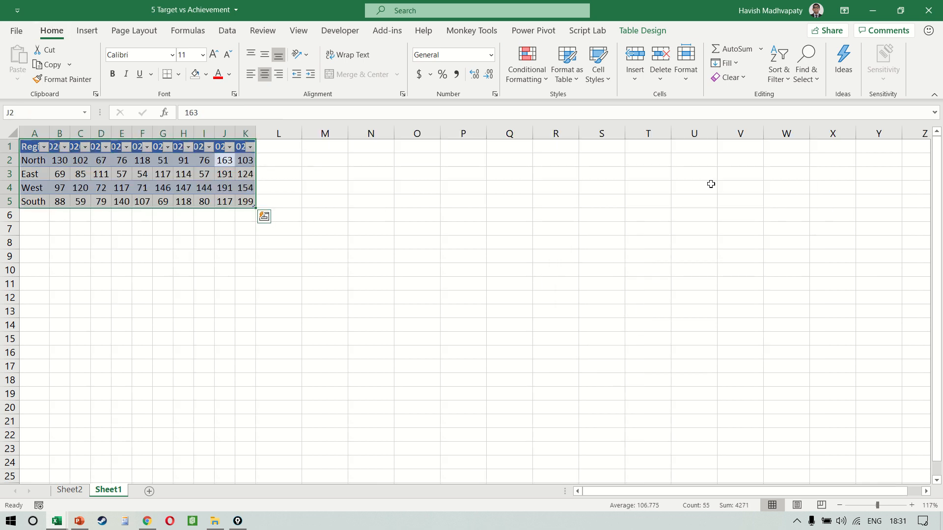
pyautogui.hotkey('ctrl', 'z')
pyautogui.press('Left')
pyautogui.press('Left')
pyautogui.press('Left')
pyautogui.press('Up')
pyautogui.press('Left')
pyautogui.press('Left')
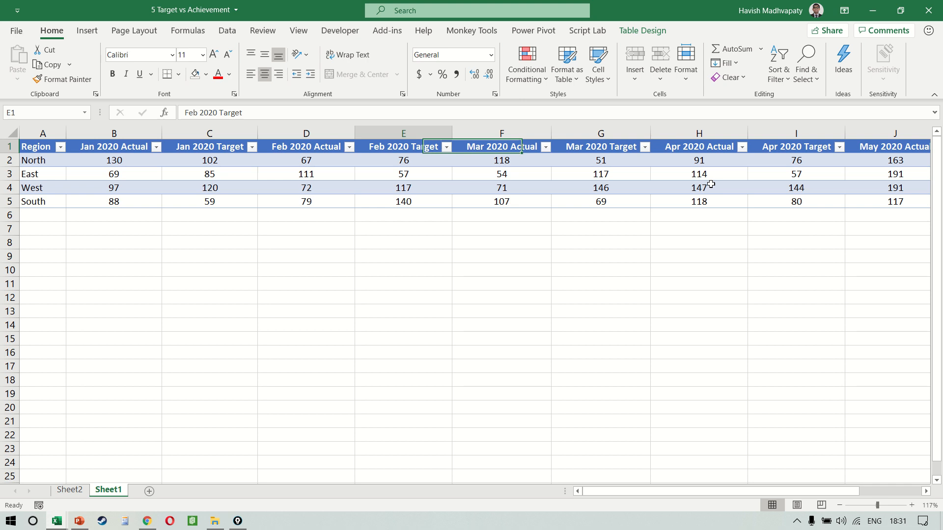
# Step: Look along the source table's header row and highlight the May 2020 Actual and Target columns, J1:K5, to review them
pyautogui.press('Home')
pyautogui.press('Right')
pyautogui.press('Right')
pyautogui.press('Right')
pyautogui.press('Right')
pyautogui.press('Right')
pyautogui.press('Right')
pyautogui.press('Right')
pyautogui.press('Right')
pyautogui.press('Right')
pyautogui.press('Right')
pyautogui.press('Right')
pyautogui.press('Right')
pyautogui.press('Right')
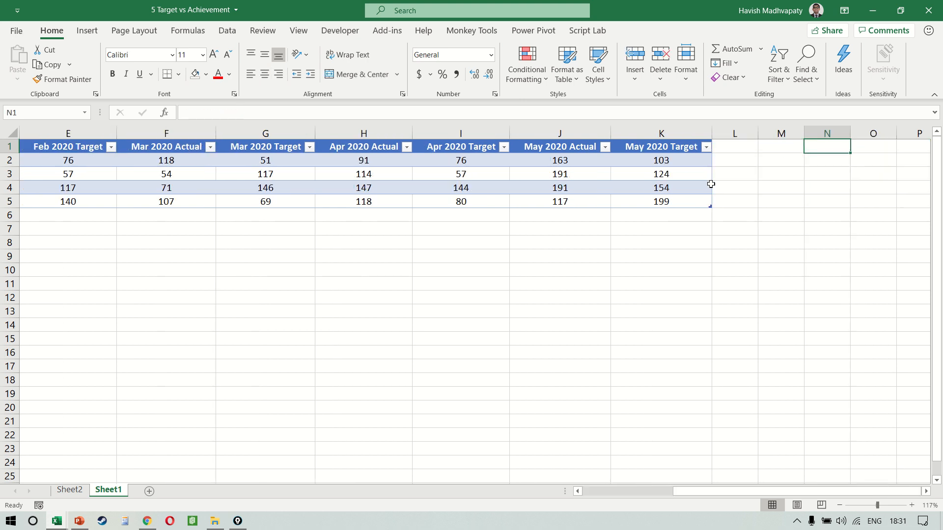
pyautogui.press('Left')
pyautogui.press('Left')
pyautogui.press('Left')
pyautogui.press('Left')
pyautogui.hotkey('shift', 'Right')
pyautogui.hotkey('shift', 'Down')
pyautogui.hotkey('shift', 'Down')
pyautogui.hotkey('shift', 'Down')
pyautogui.hotkey('shift', 'Down')
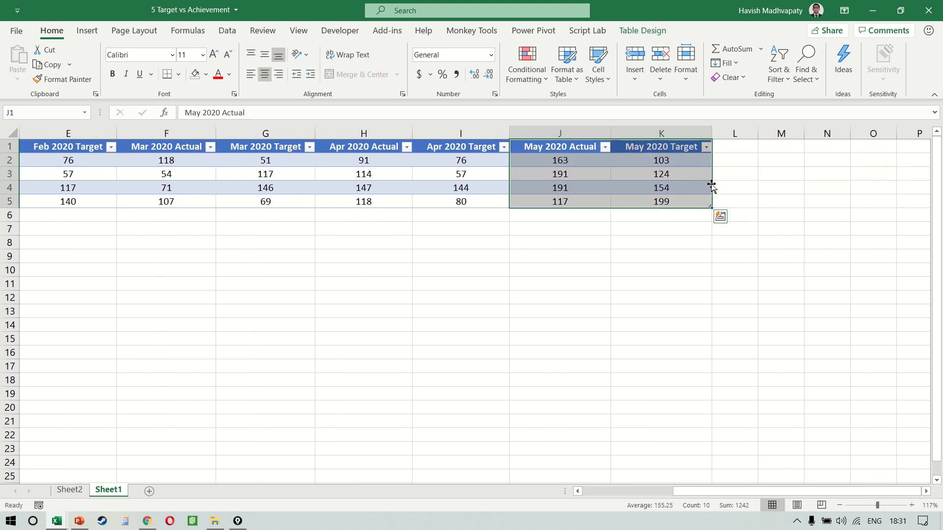
# Step: Switch to Sheet2 and refresh the loaded query table to bring in the May data
pyautogui.hotkey('ctrl', 'pageup')
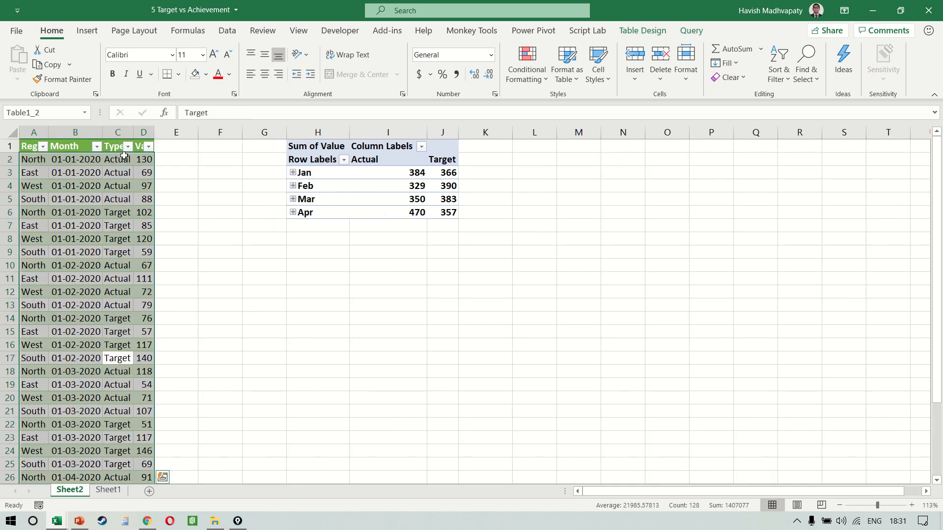
pyautogui.click(116, 187)
pyautogui.rightClick(116, 186)
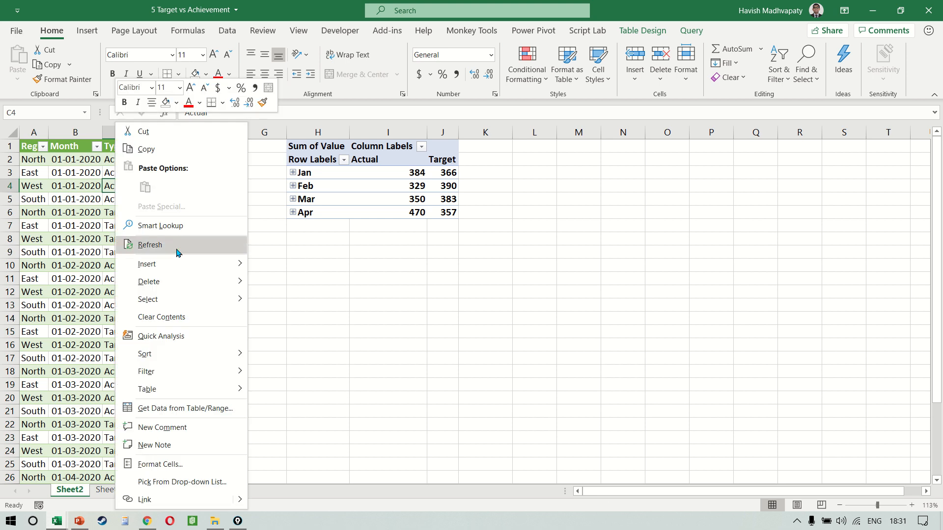
pyautogui.click(150, 245)
# Step: Examine the rows at the end of the refreshed table for the May 2020 entries, then return to its beginning
pyautogui.click(89, 241)
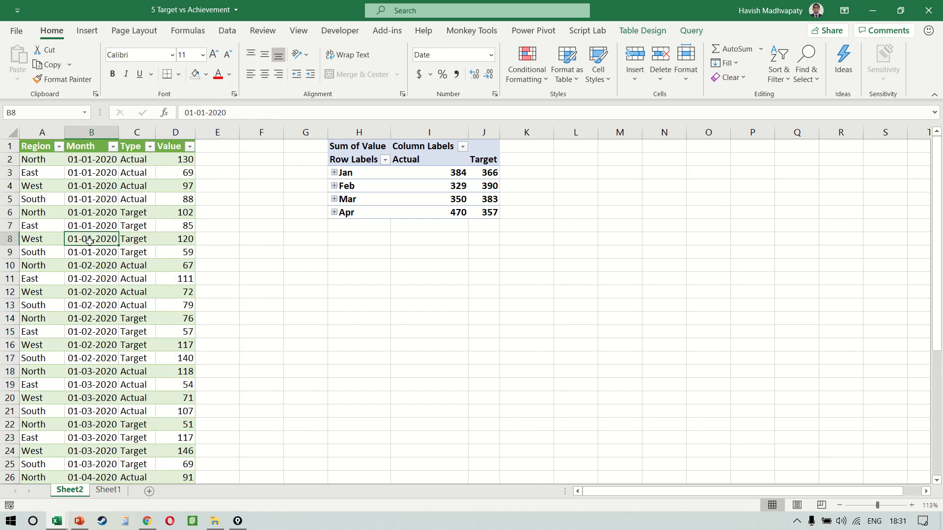
pyautogui.hotkey('ctrl', 'Down')
pyautogui.hotkey('shift', 'Up')
pyautogui.hotkey('shift', 'Up')
pyautogui.hotkey('shift', 'Up')
pyautogui.hotkey('shift', 'Up')
pyautogui.hotkey('shift', 'Up')
pyautogui.hotkey('shift', 'Up')
pyautogui.hotkey('shift', 'Up')
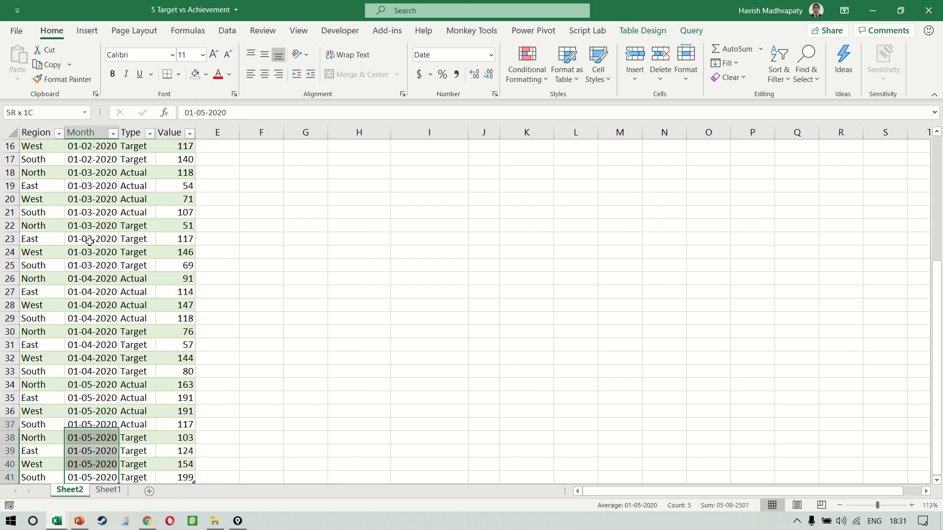
pyautogui.hotkey('shift', 'space')
pyautogui.scroll(5, 90, 241)
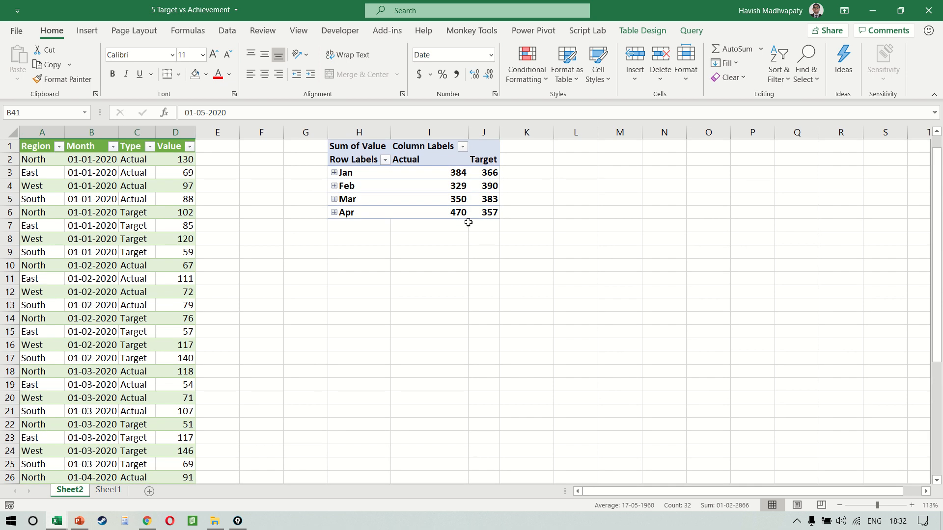
# Step: Refresh the PivotTable so that it includes the May Actual and Target values
pyautogui.click(433, 215)
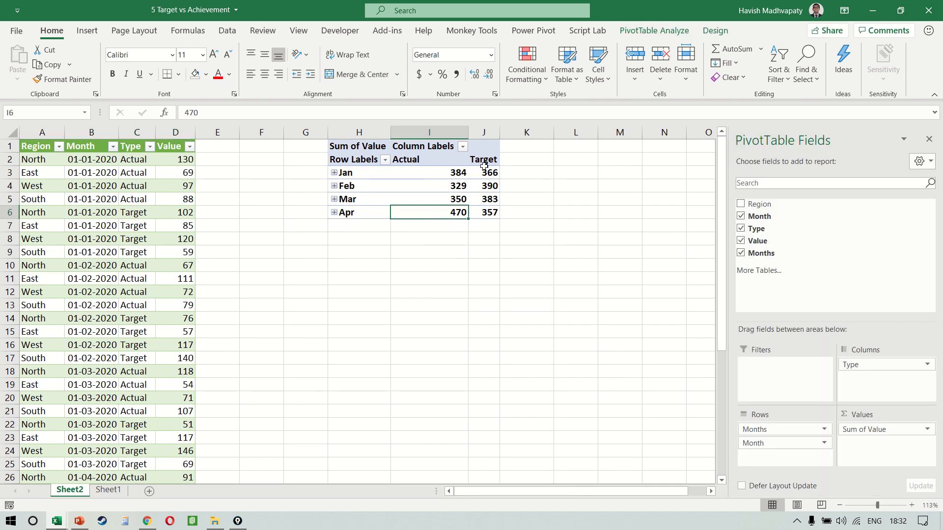
pyautogui.rightClick(485, 174)
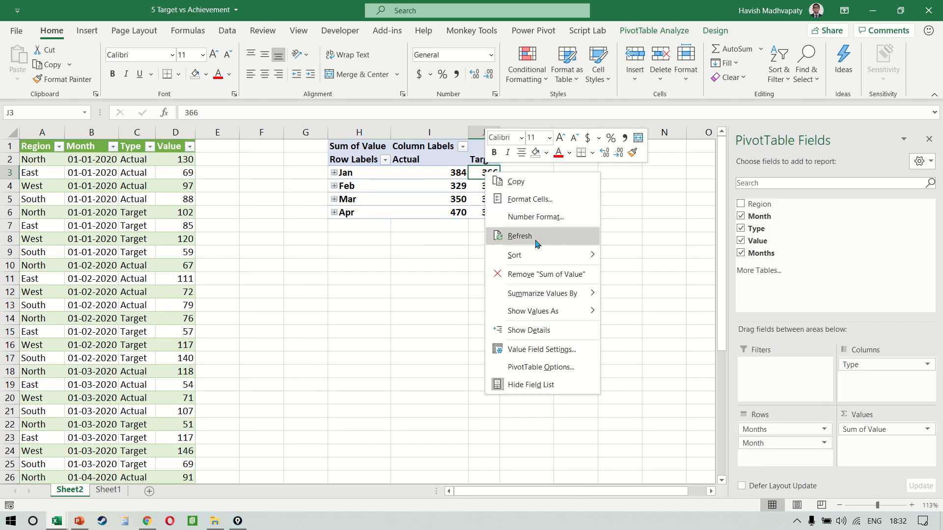
pyautogui.click(521, 237)
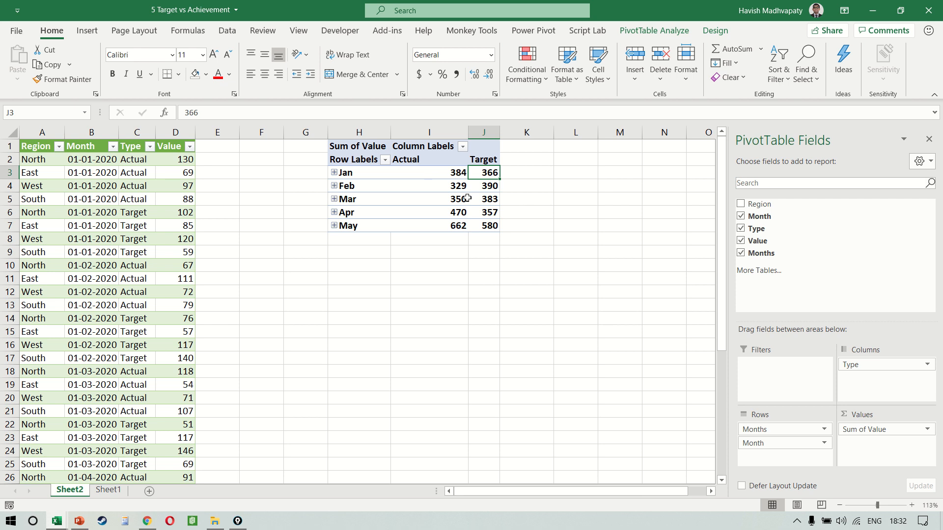
pyautogui.moveTo(467, 198)
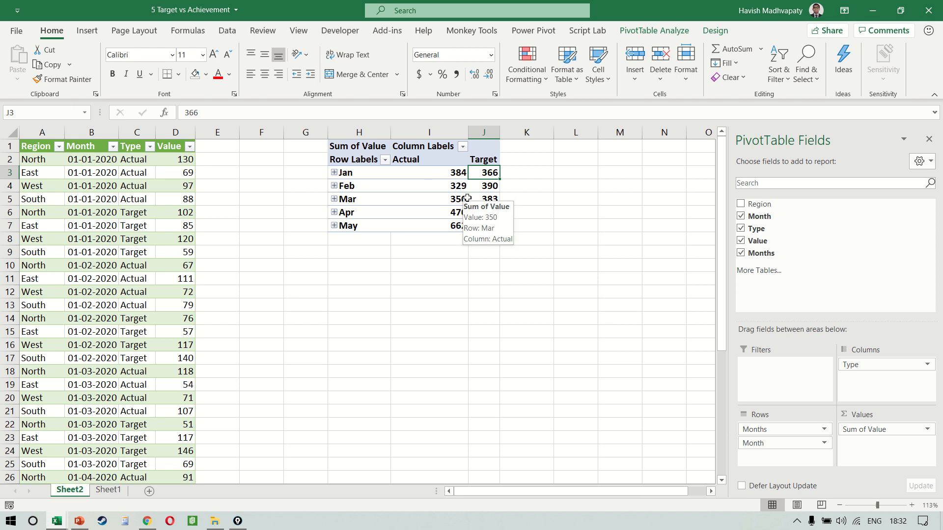